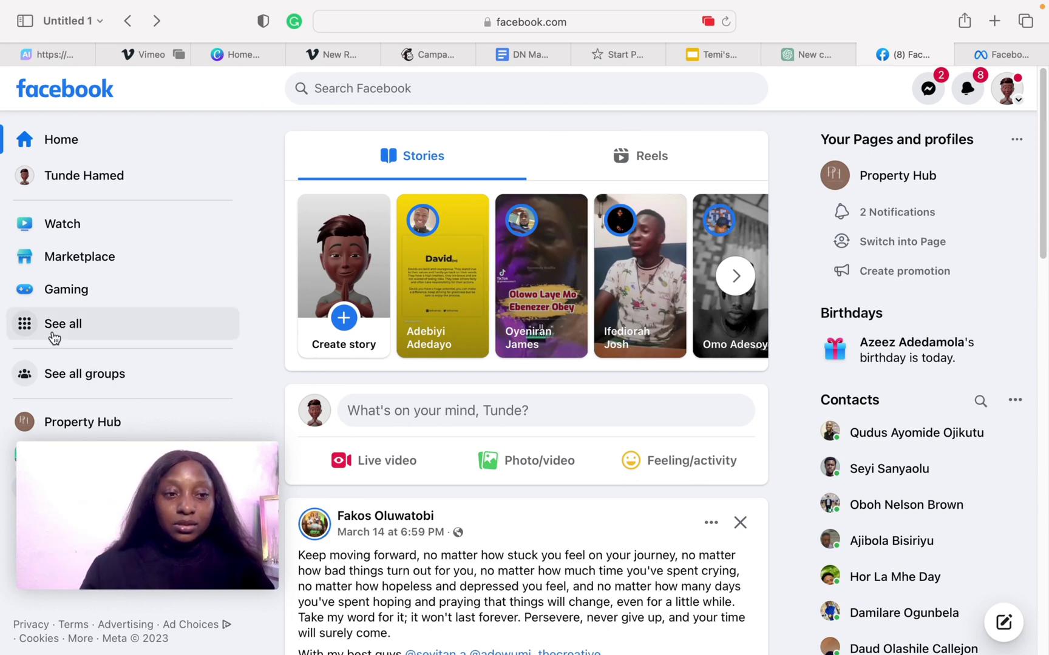
- Expand Facebook's full features list and open Ads Manager from the Professional section
{"action": "left_click", "coordinate": [26, 315]}
{"action": "scroll", "coordinate": [268, 465], "scroll_direction": "down", "scroll_amount": 1}
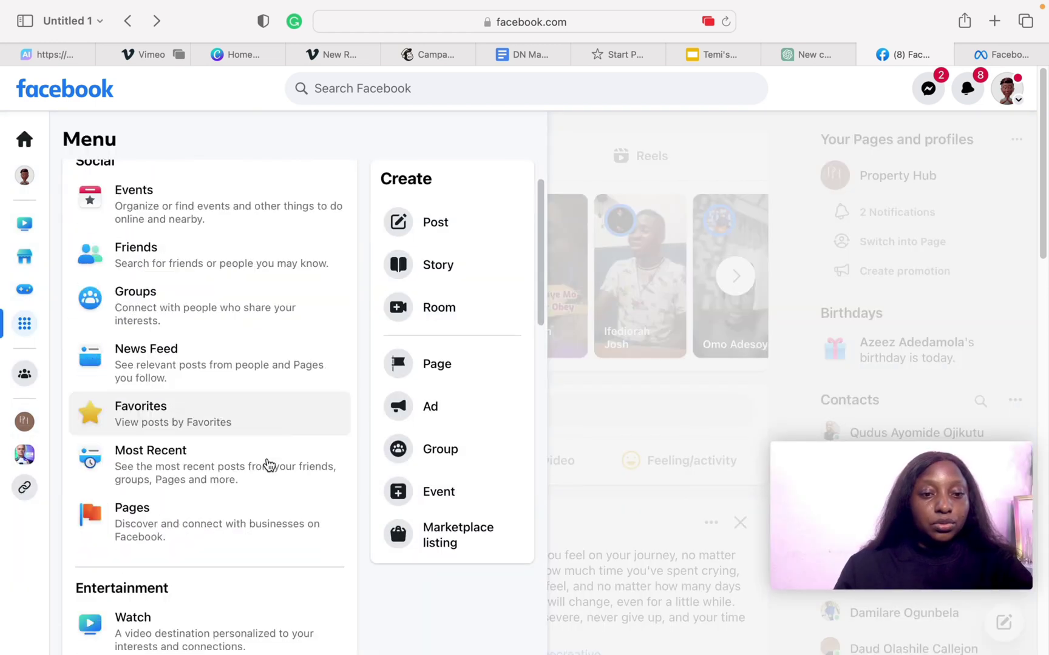
{"action": "scroll", "coordinate": [269, 465], "scroll_direction": "up", "scroll_amount": 1}
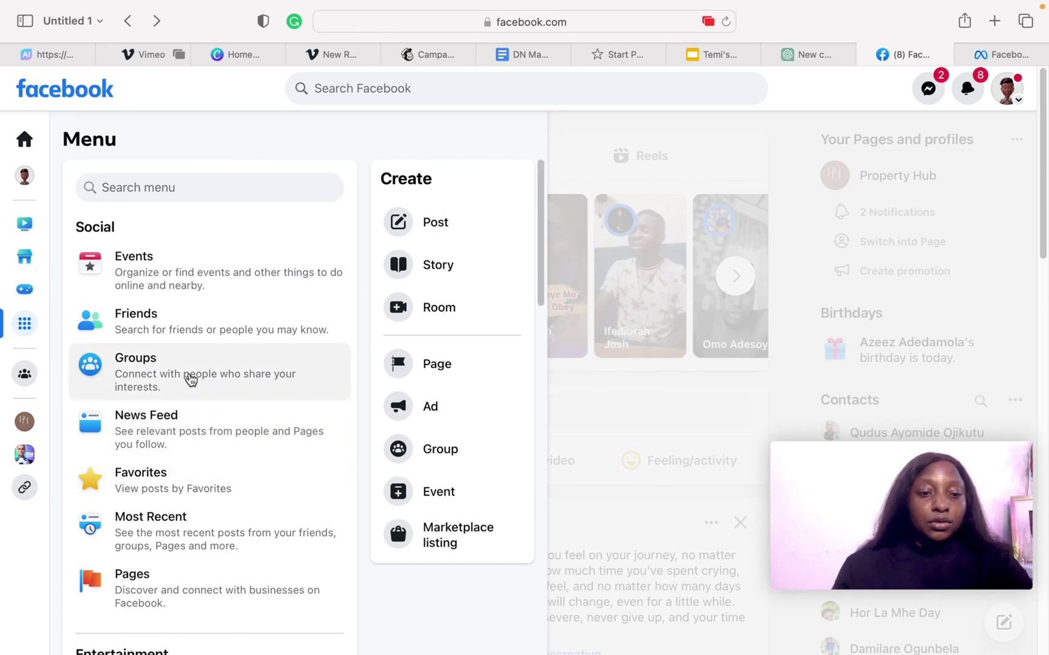
{"action": "scroll", "coordinate": [190, 379], "scroll_direction": "down", "scroll_amount": 12}
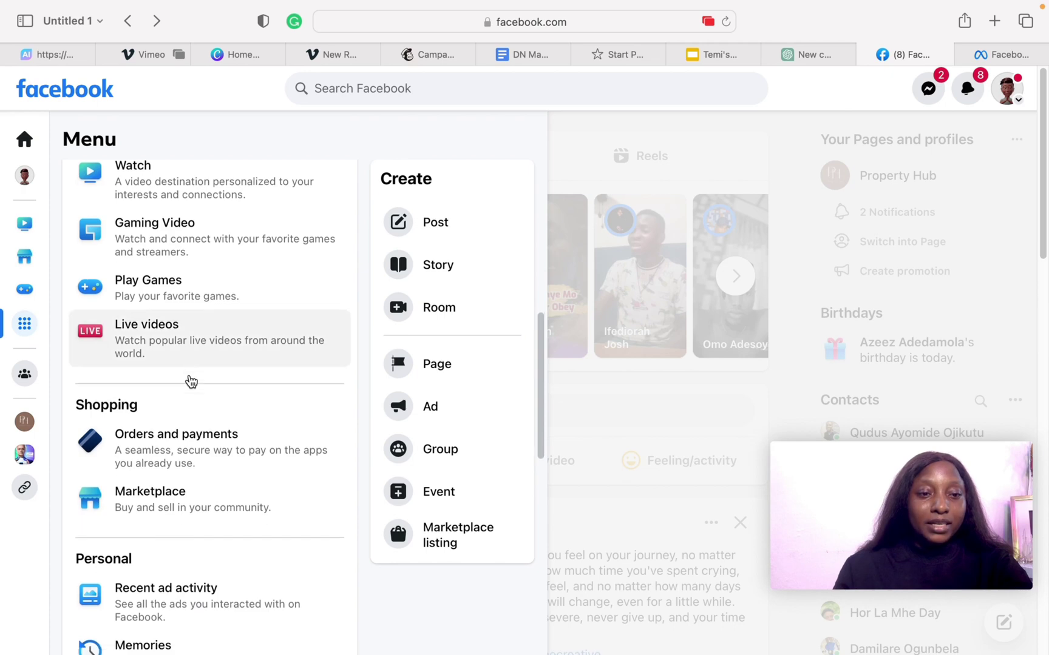
{"action": "scroll", "coordinate": [190, 380], "scroll_direction": "down", "scroll_amount": 5}
{"action": "scroll", "coordinate": [185, 340], "scroll_direction": "up", "scroll_amount": 1}
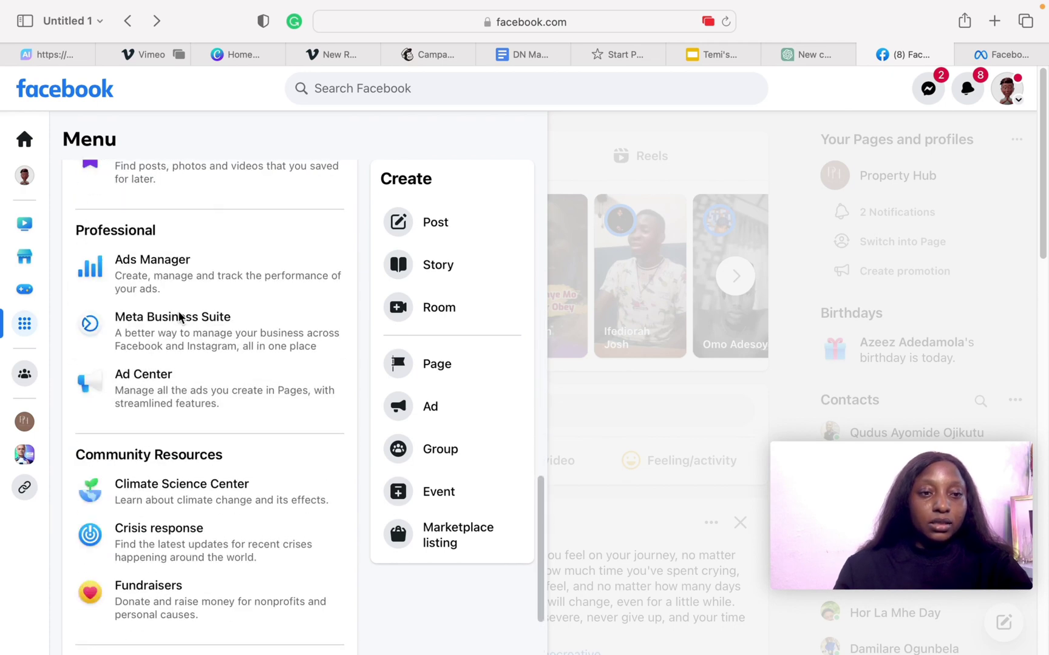
{"action": "left_click", "coordinate": [152, 282]}
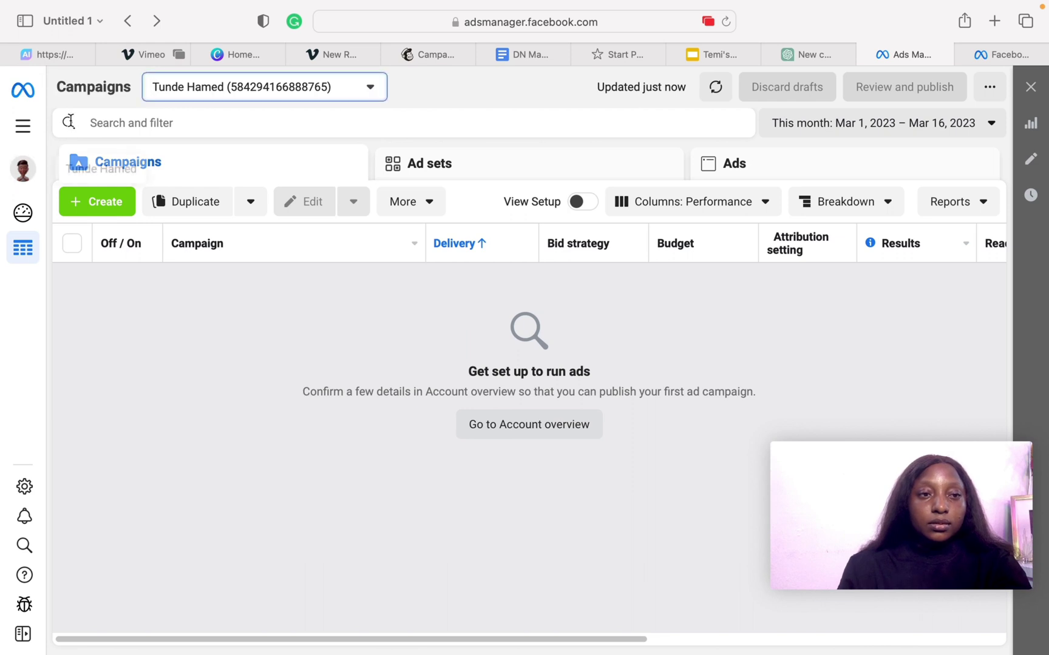
- Open the All tools panel listing Billing, Audiences, Business settings and Events Manager
{"action": "left_click", "coordinate": [30, 127]}
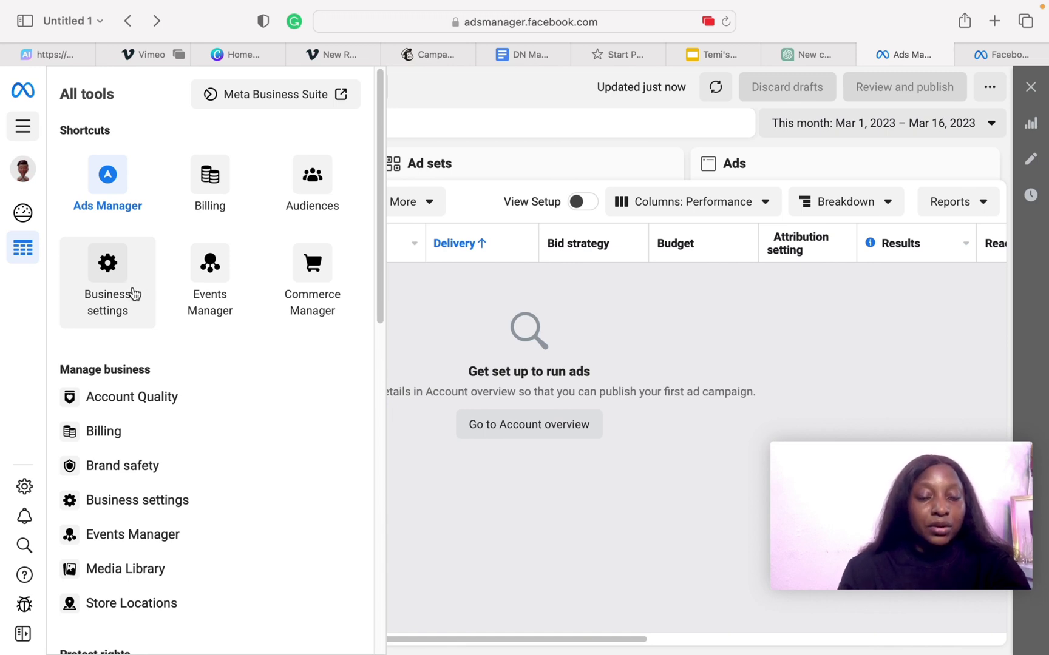
- Go to Property Hub's Ad accounts in Business settings and bring up the Add options
{"action": "left_click", "coordinate": [134, 294]}
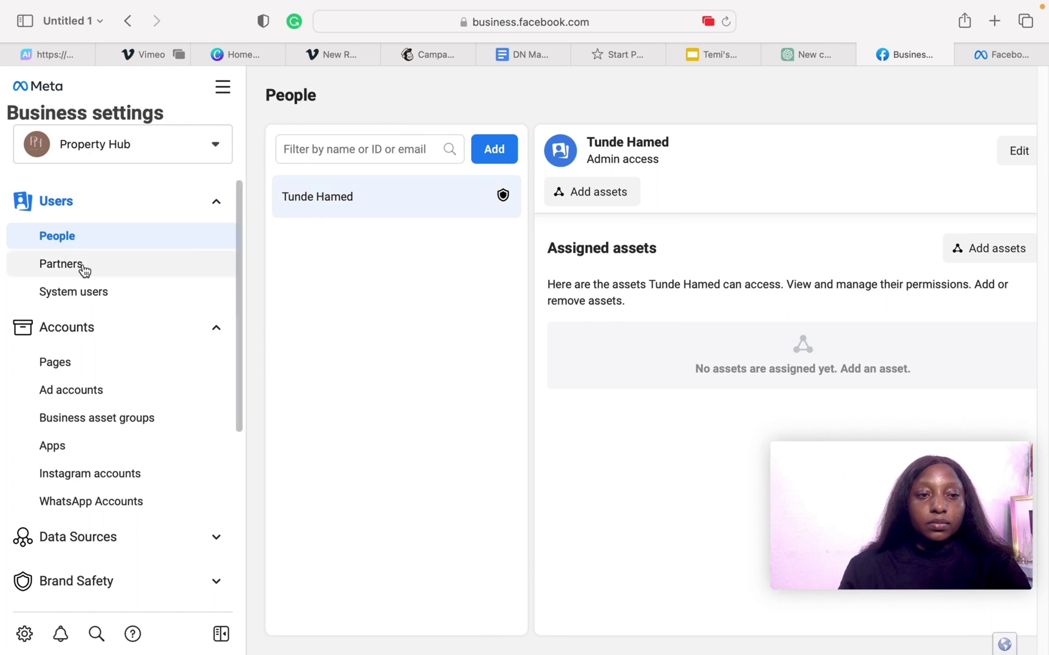
{"action": "left_click", "coordinate": [86, 397]}
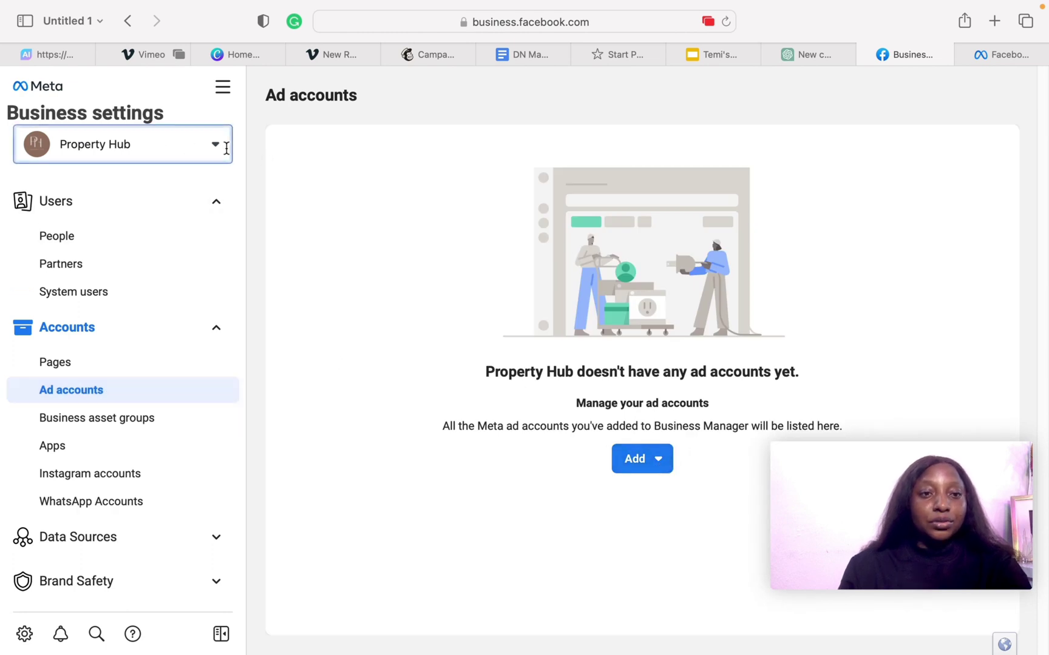
{"action": "left_click", "coordinate": [217, 145]}
{"action": "left_click", "coordinate": [215, 148]}
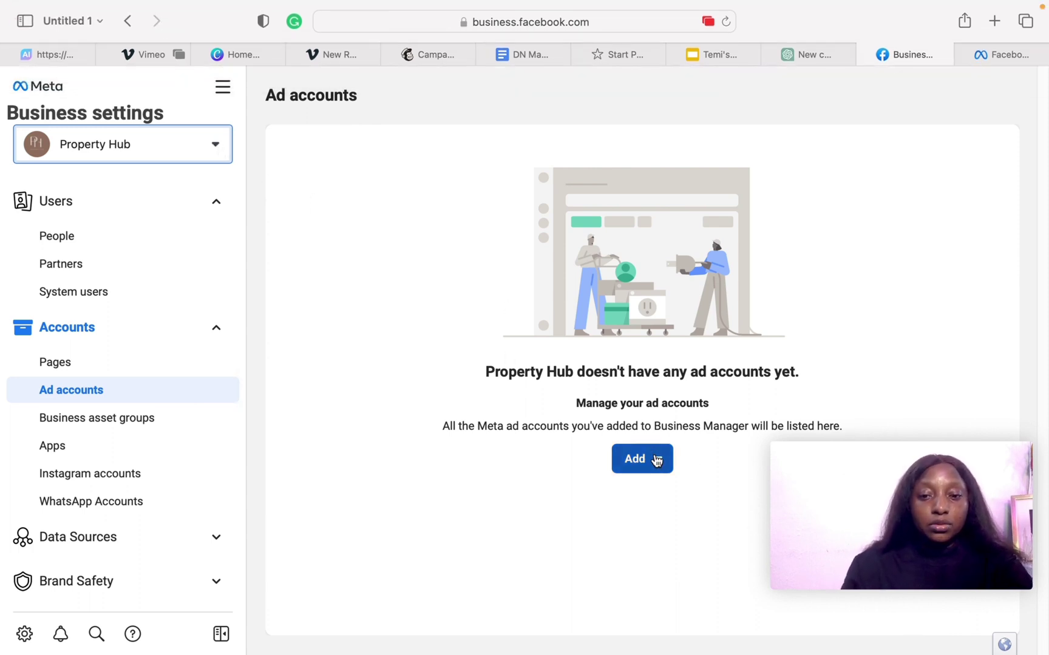
{"action": "left_click", "coordinate": [658, 460]}
{"action": "scroll", "coordinate": [684, 576], "scroll_direction": "down", "scroll_amount": 2}
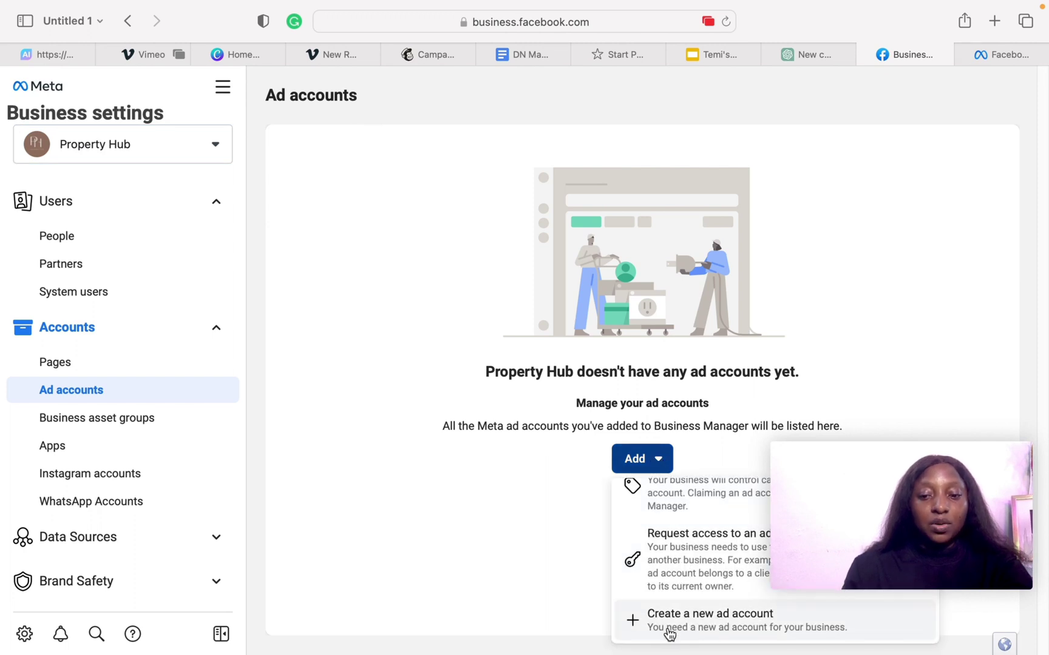
- Create a new ad account named 'Property Name' with the Africa/Lagos time zone and choose its currency
{"action": "left_click", "coordinate": [670, 634]}
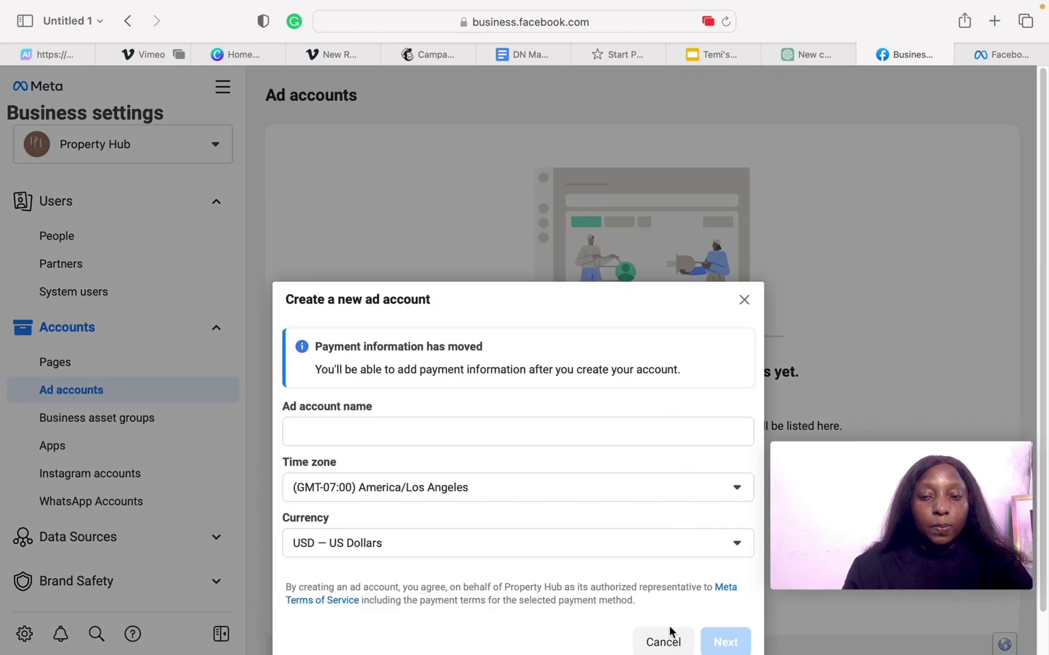
{"action": "left_click", "coordinate": [455, 426]}
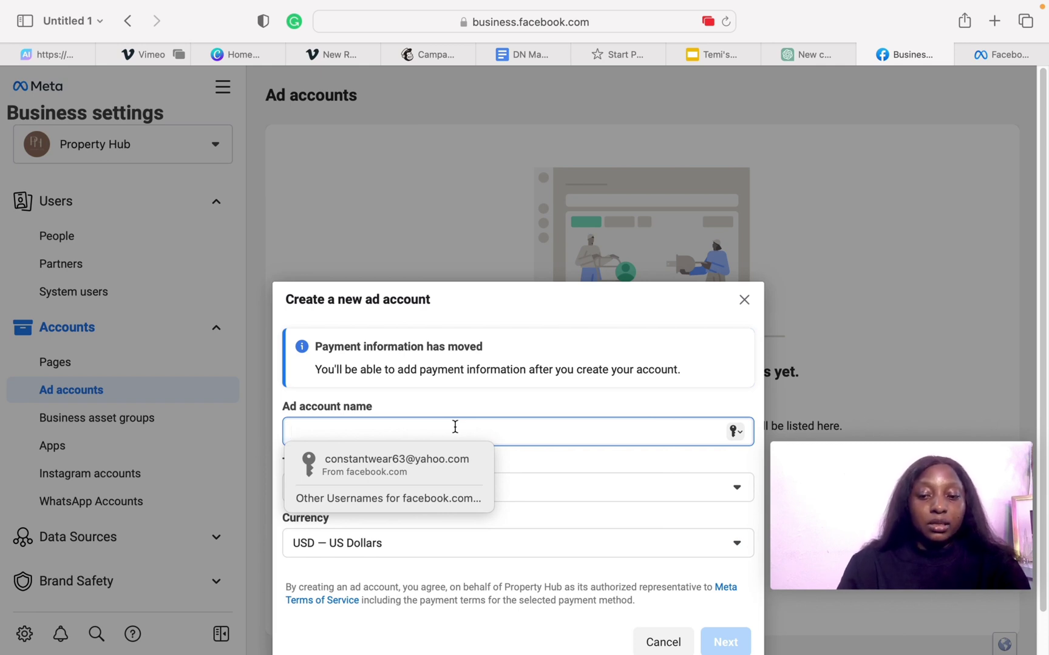
{"action": "type", "text": "Proper"}
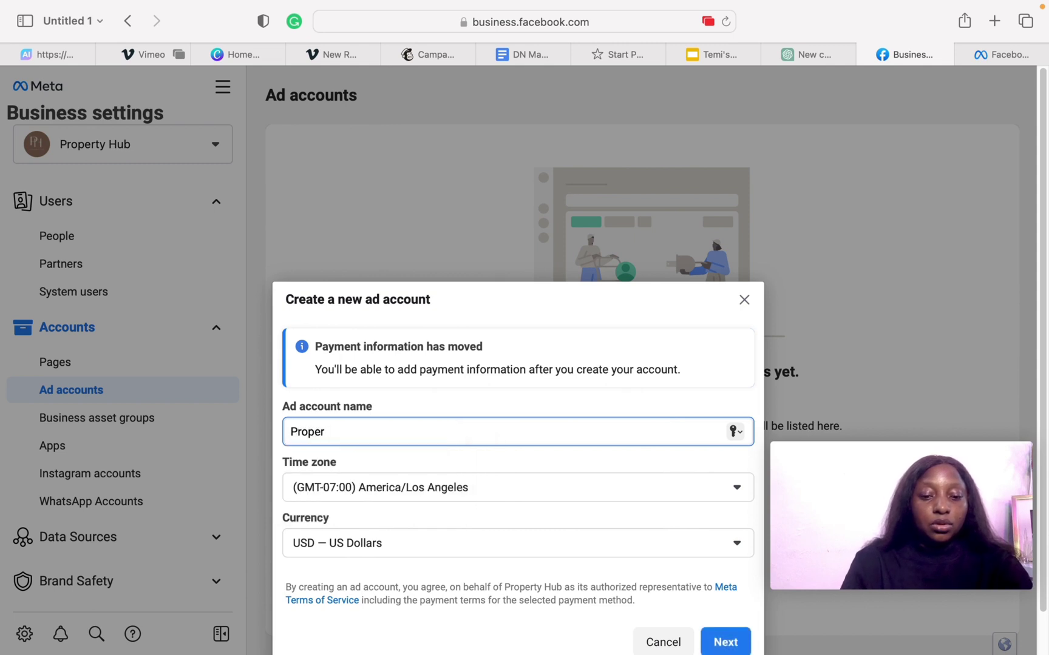
{"action": "type", "text": "ty "}
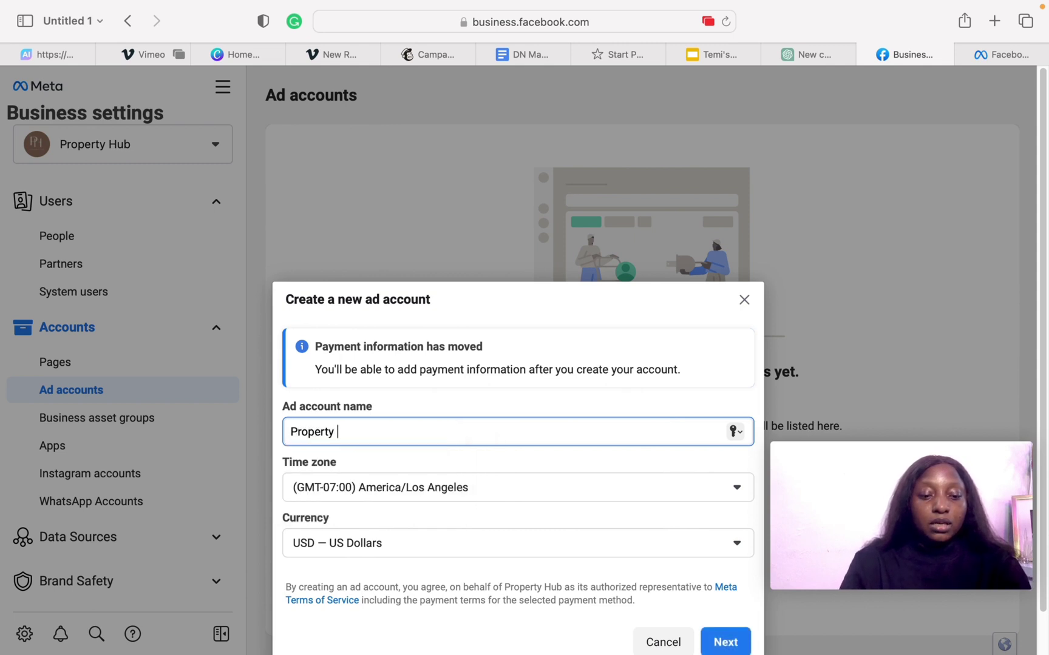
{"action": "type", "text": "Name"}
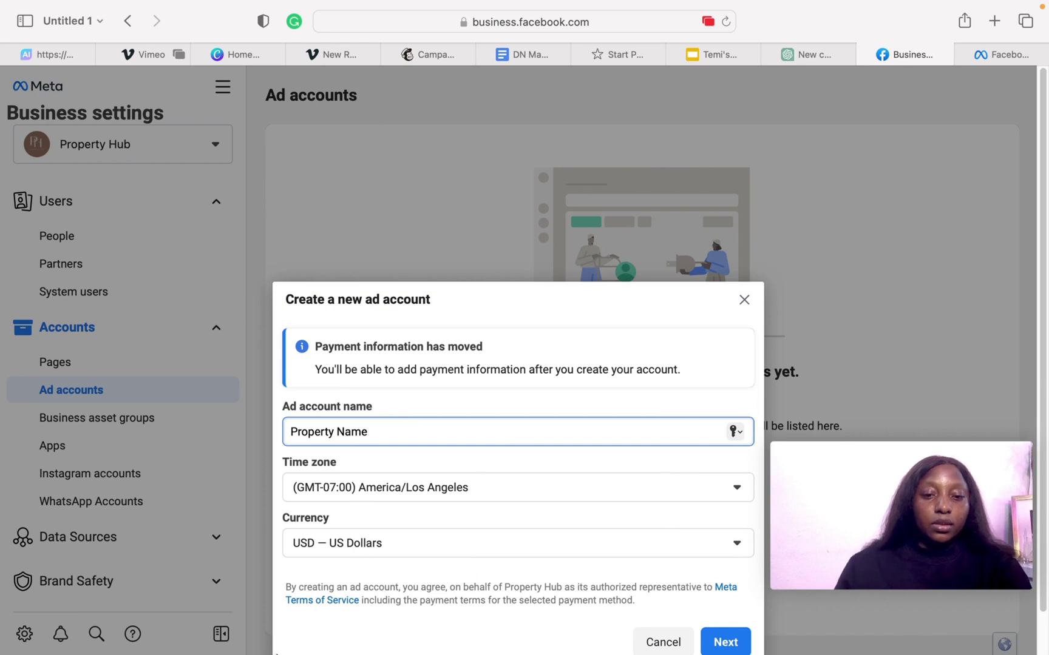
{"action": "left_click", "coordinate": [509, 497]}
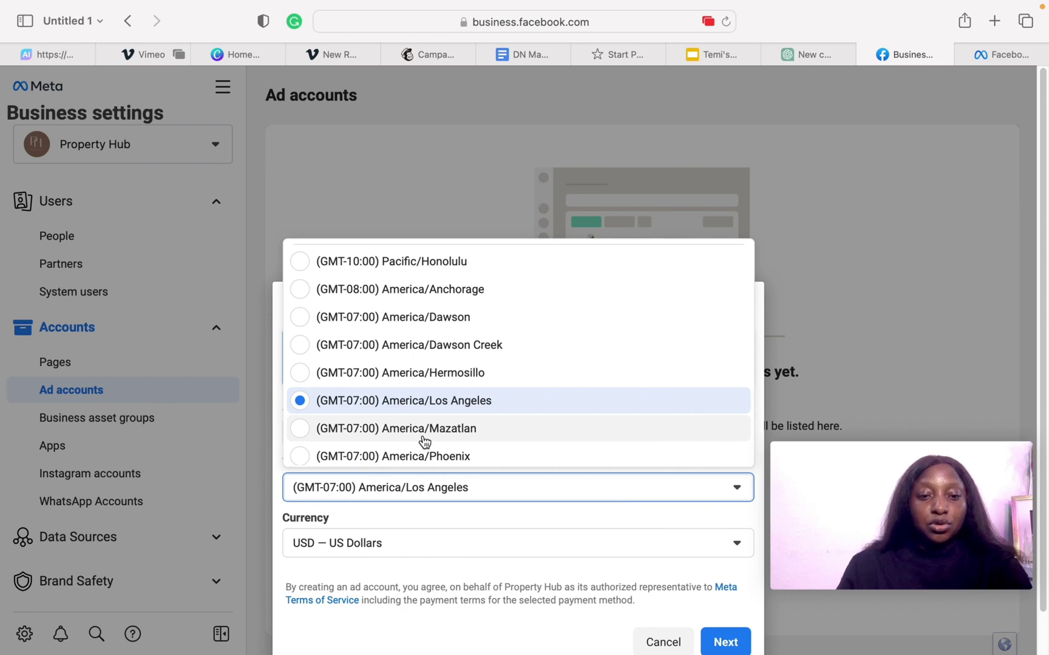
{"action": "scroll", "coordinate": [424, 441], "scroll_direction": "down", "scroll_amount": 10}
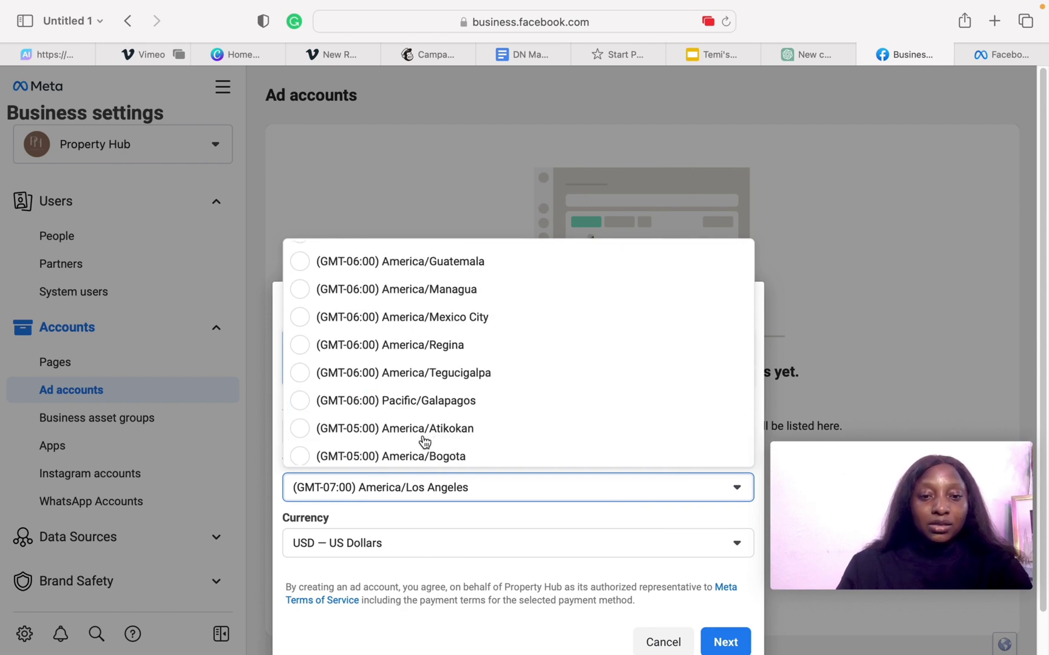
{"action": "scroll", "coordinate": [424, 441], "scroll_direction": "down", "scroll_amount": 15}
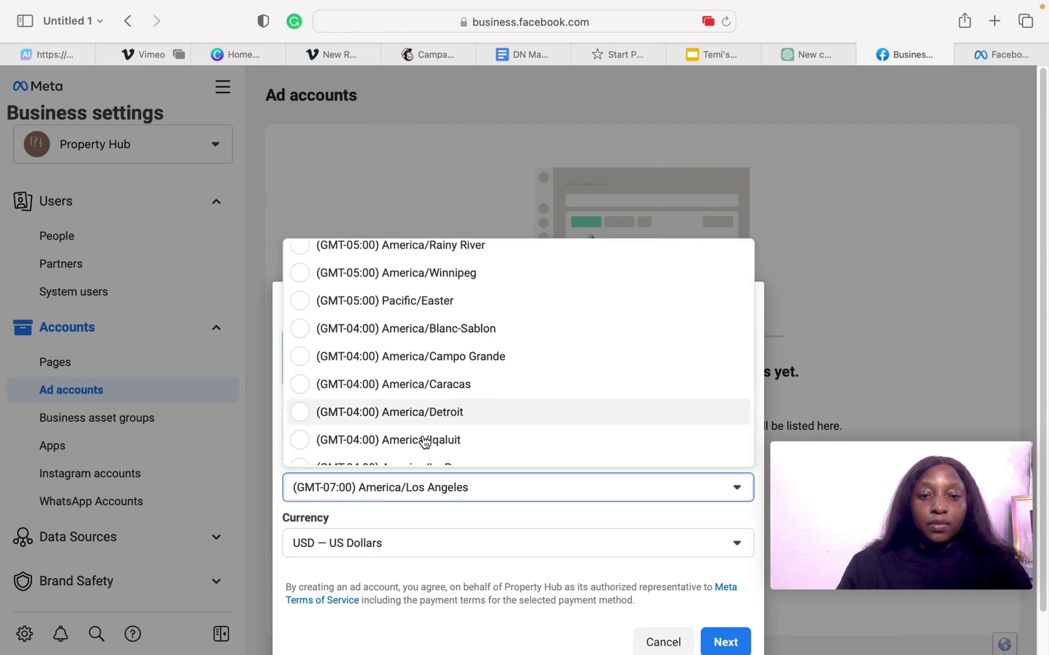
{"action": "left_click", "coordinate": [445, 306]}
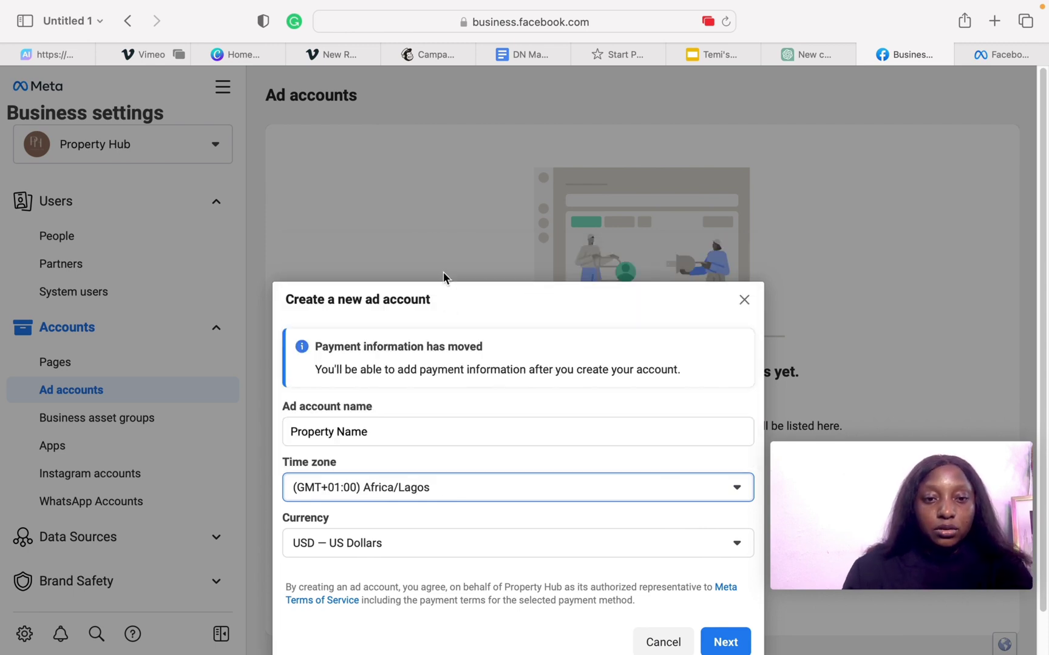
{"action": "left_click", "coordinate": [452, 549]}
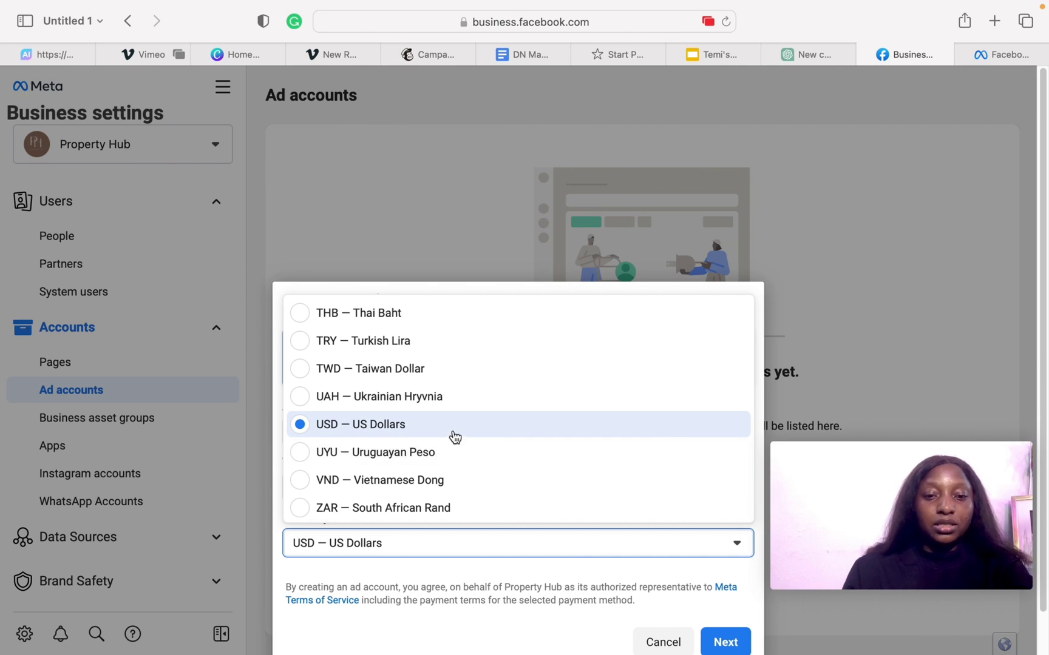
{"action": "scroll", "coordinate": [454, 432], "scroll_direction": "up", "scroll_amount": 6}
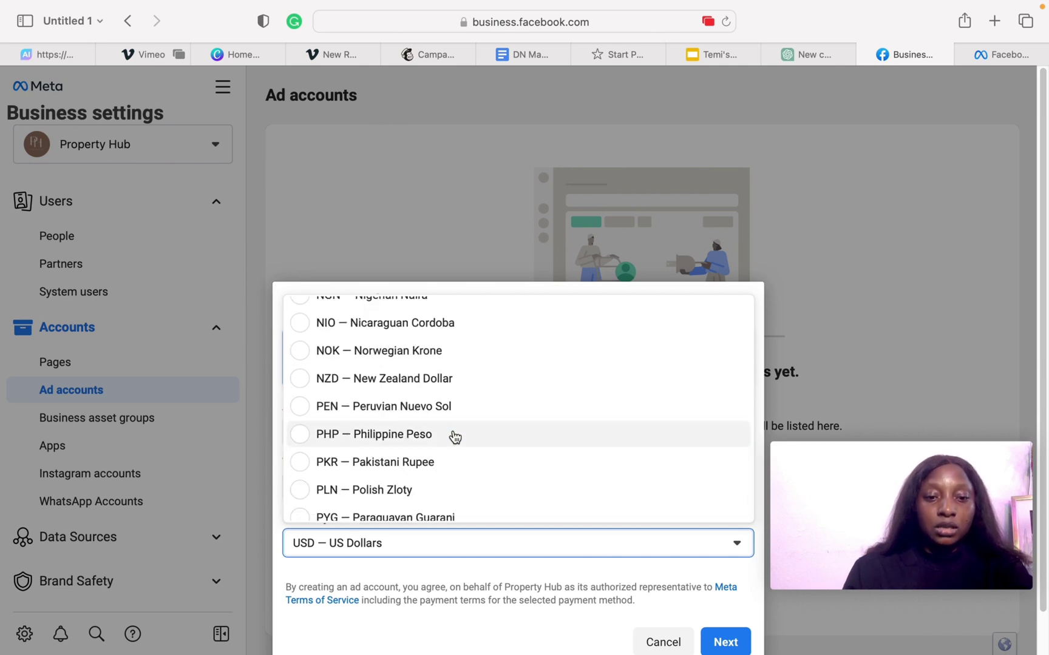
{"action": "scroll", "coordinate": [472, 347], "scroll_direction": "down", "scroll_amount": 1}
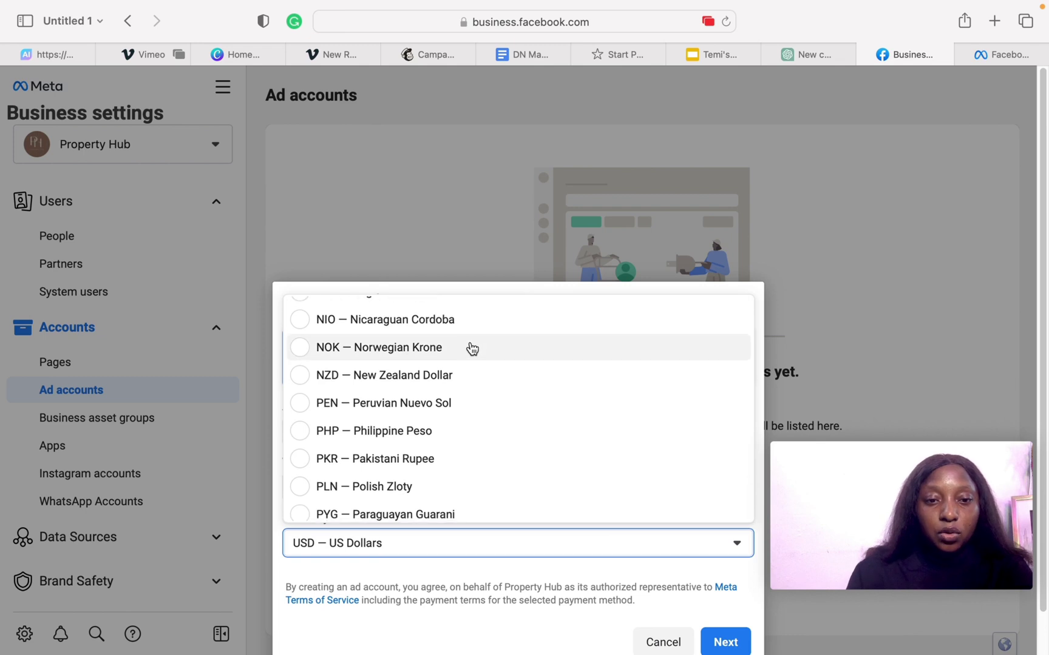
{"action": "scroll", "coordinate": [472, 347], "scroll_direction": "up", "scroll_amount": 1}
- Confirm the account details, mark it for My business (Property Hub) and create 'Property Name'
{"action": "left_click", "coordinate": [469, 300]}
{"action": "left_click", "coordinate": [722, 638]}
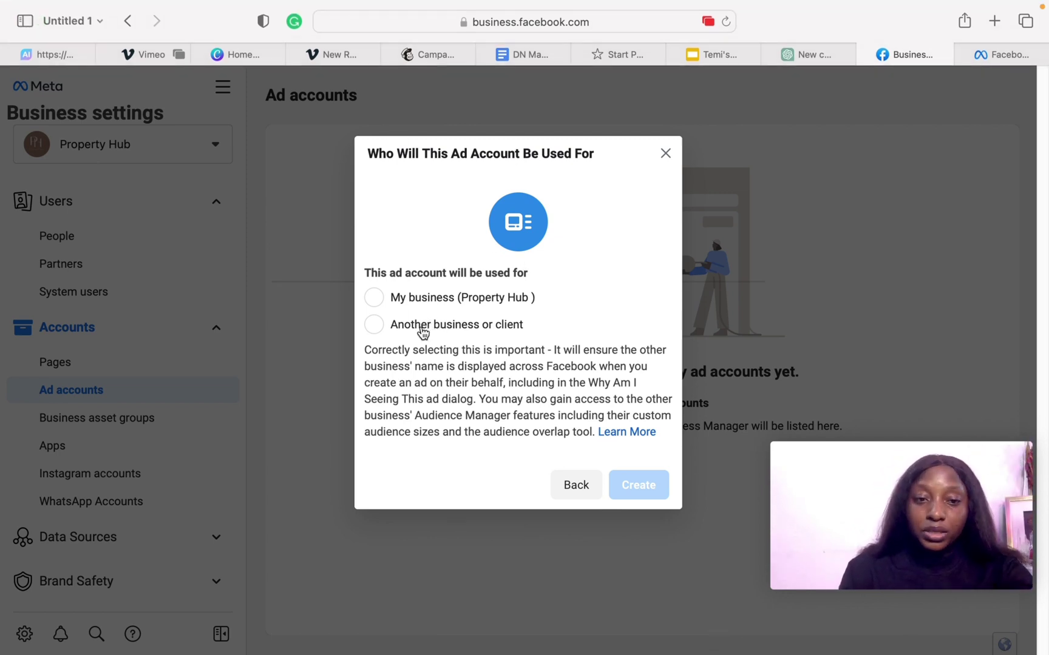
{"action": "left_click", "coordinate": [373, 298]}
{"action": "mouse_move", "coordinate": [845, 464]}
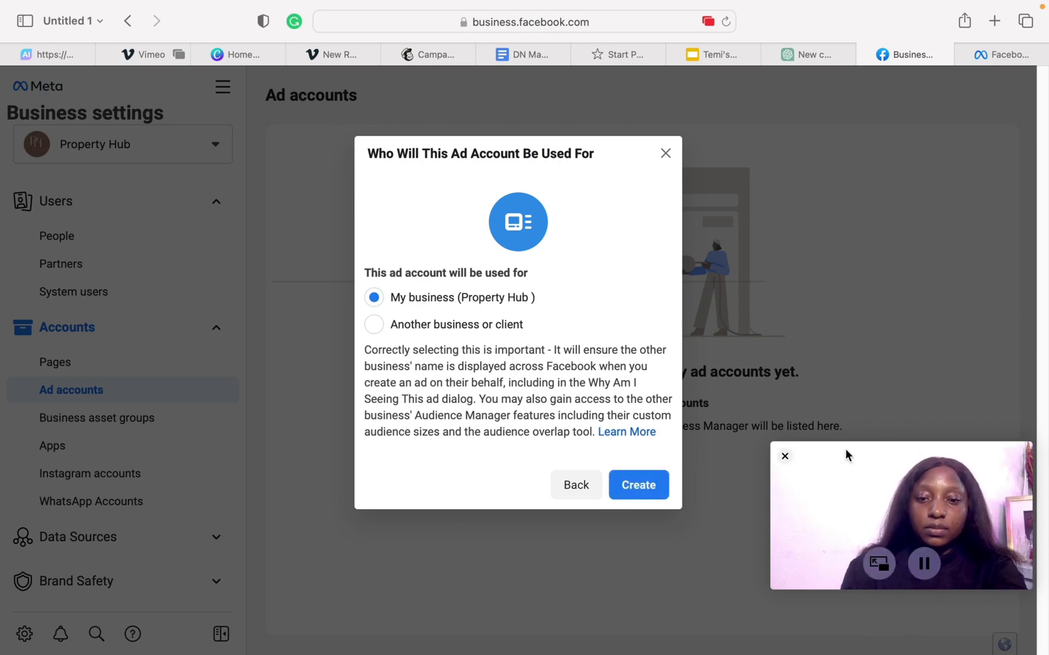
{"action": "left_click", "coordinate": [631, 485]}
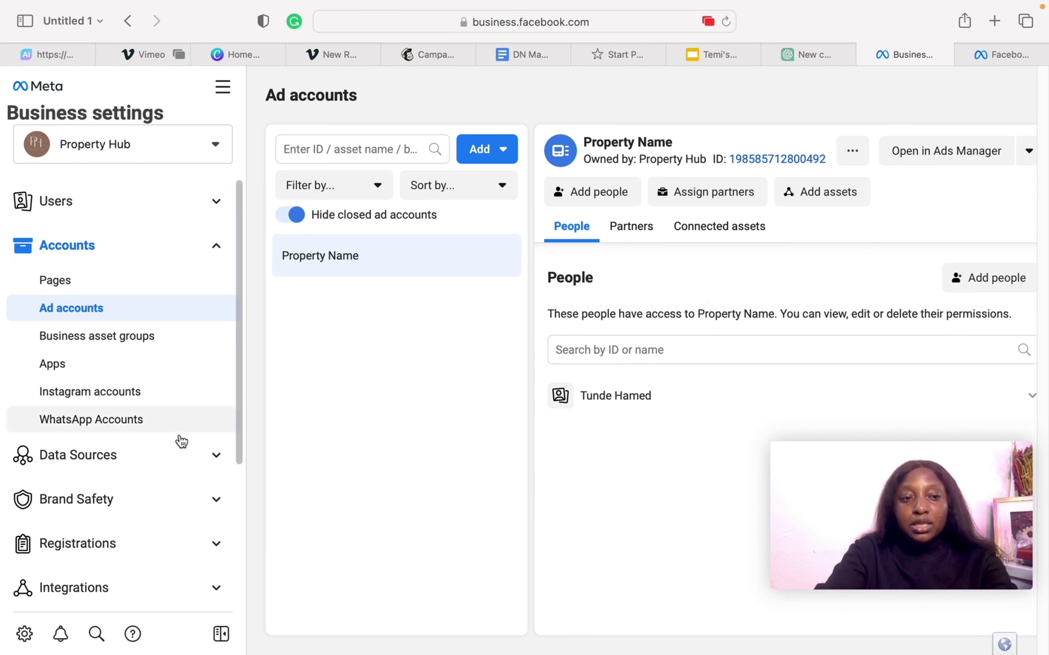
{"action": "scroll", "coordinate": [110, 485], "scroll_direction": "down", "scroll_amount": 2}
{"action": "scroll", "coordinate": [110, 484], "scroll_direction": "up", "scroll_amount": 2}
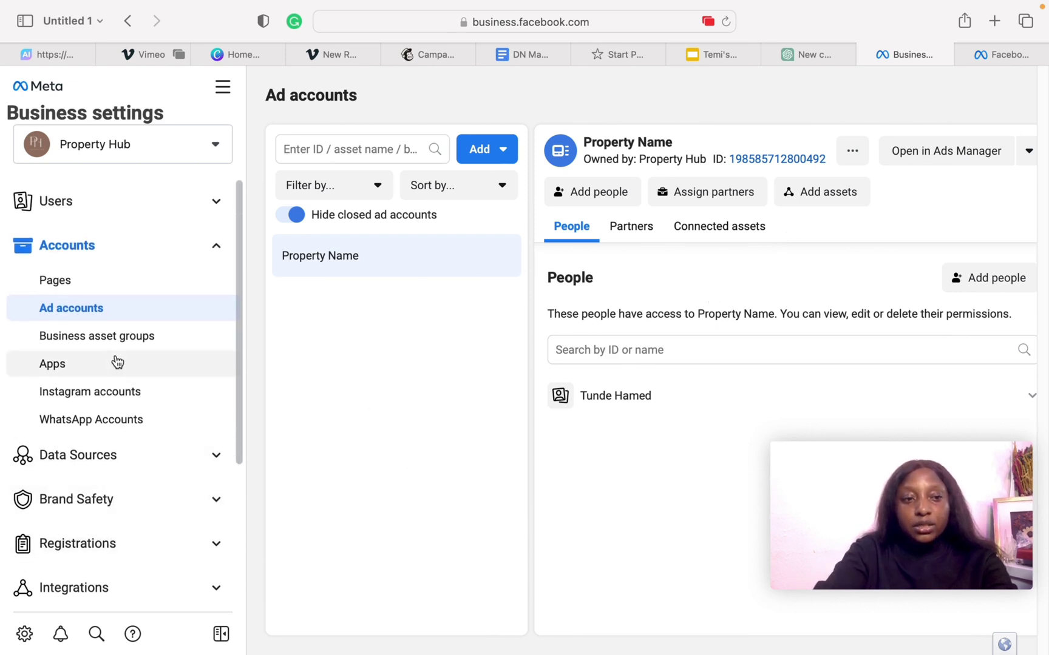
- Try adding the Facebook Page 'The Sugary Growth' to the business via Pages > Add a Page
{"action": "left_click", "coordinate": [113, 284]}
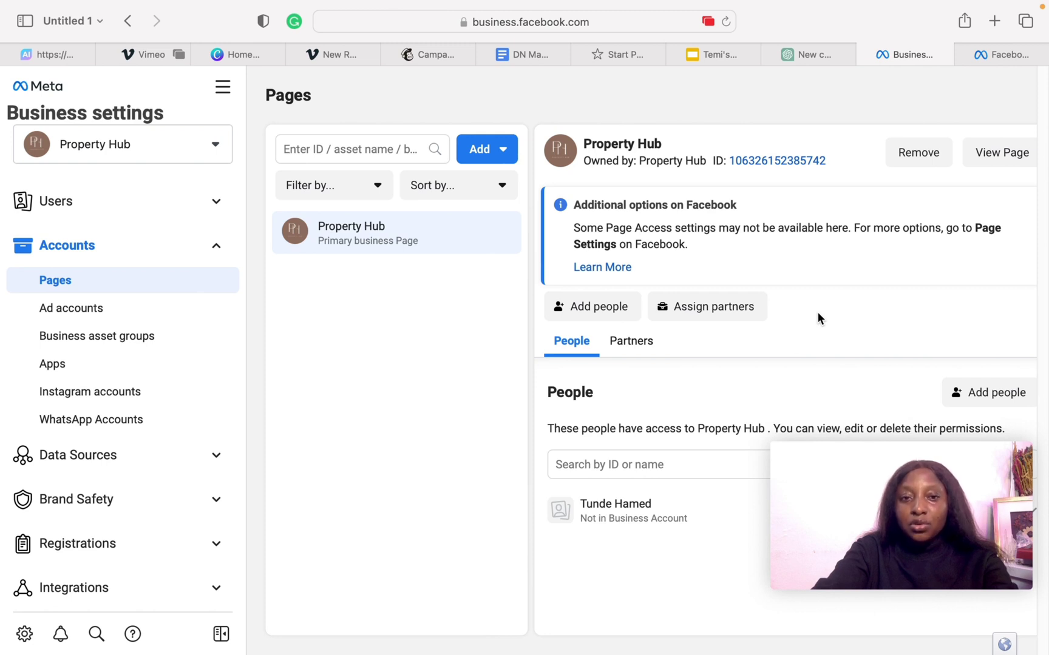
{"action": "left_click", "coordinate": [482, 152]}
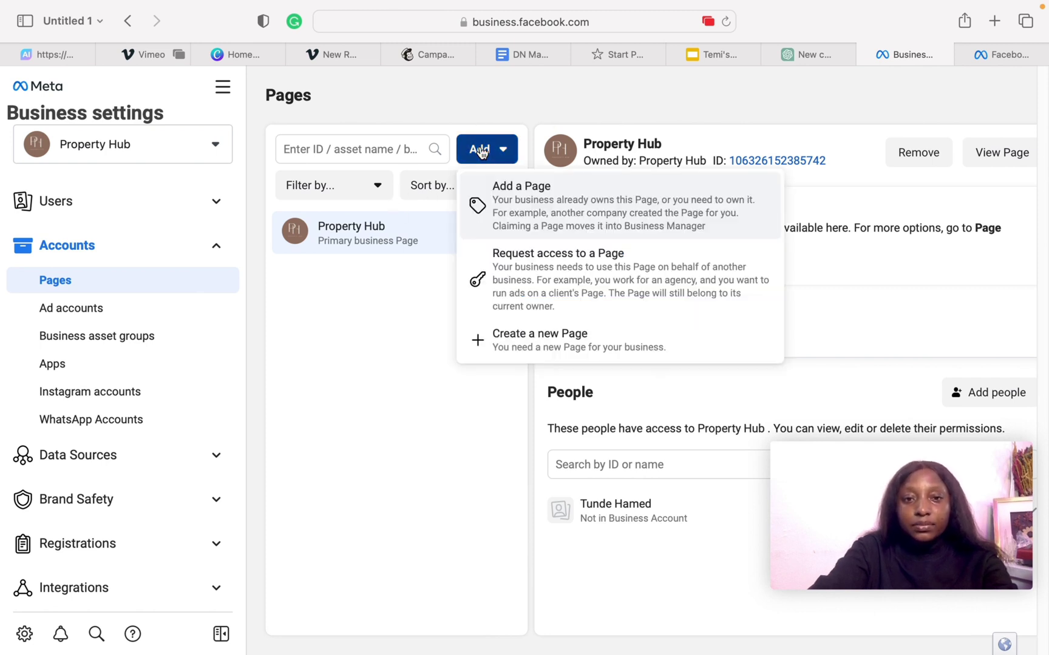
{"action": "left_click", "coordinate": [570, 223]}
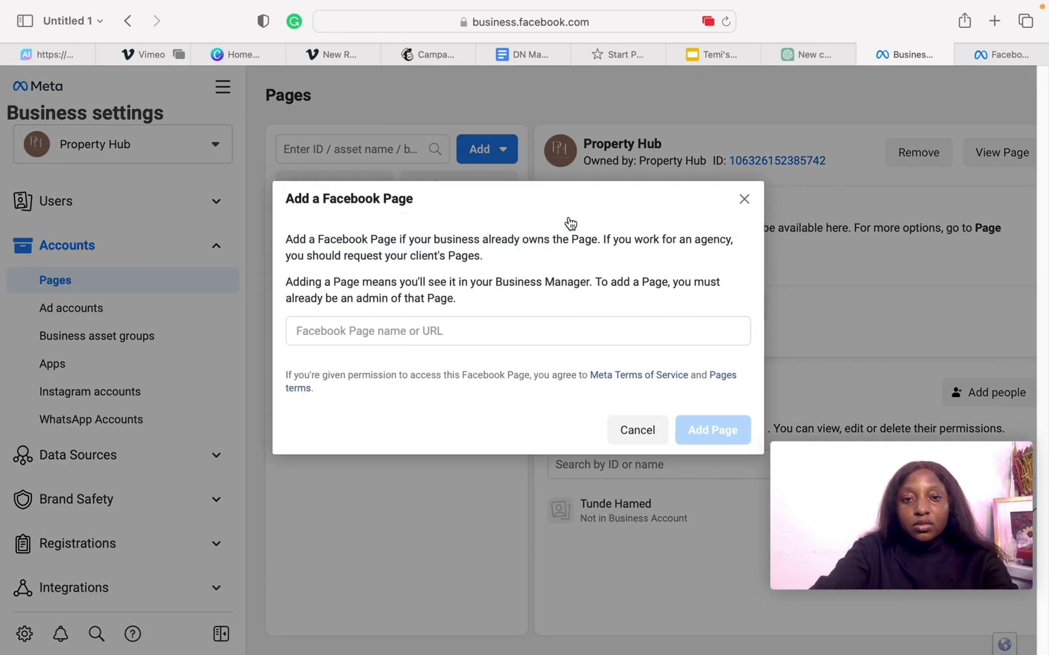
{"action": "left_click", "coordinate": [513, 334]}
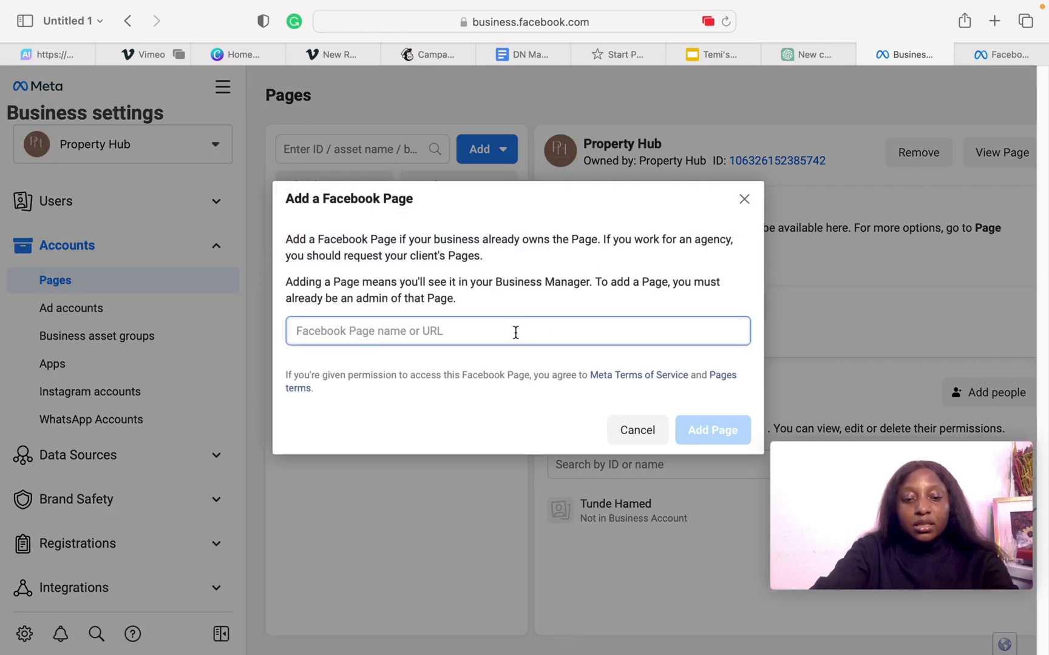
{"action": "type", "text": "The Sugary Growth"}
{"action": "left_click", "coordinate": [394, 371]}
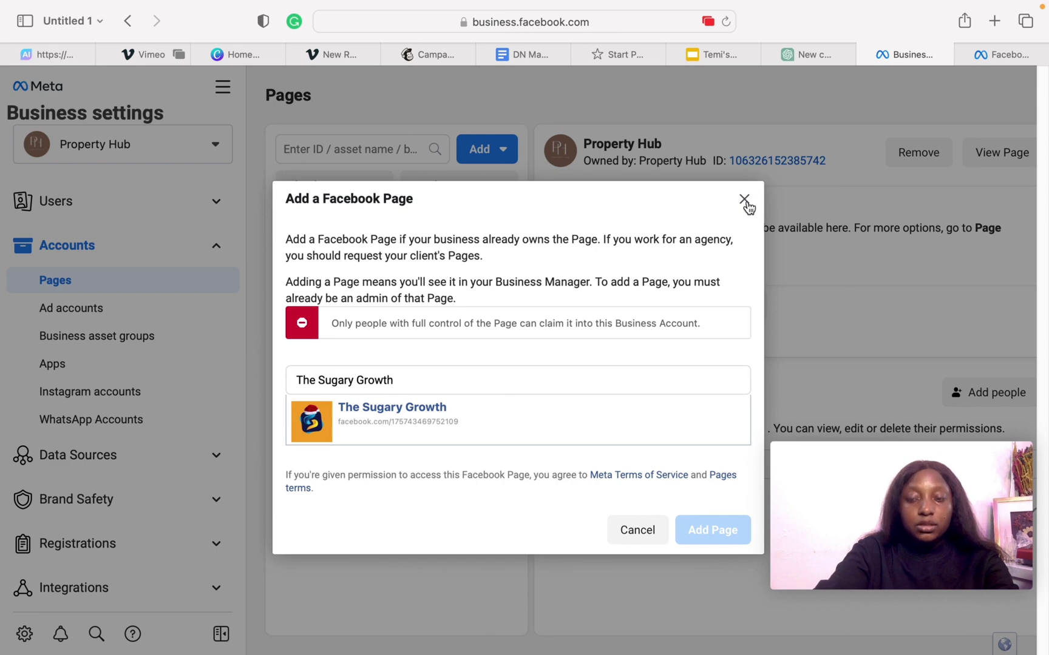
- Close the rejected add-page dialog and start the Instagram account login for extra settings
{"action": "left_click", "coordinate": [744, 200]}
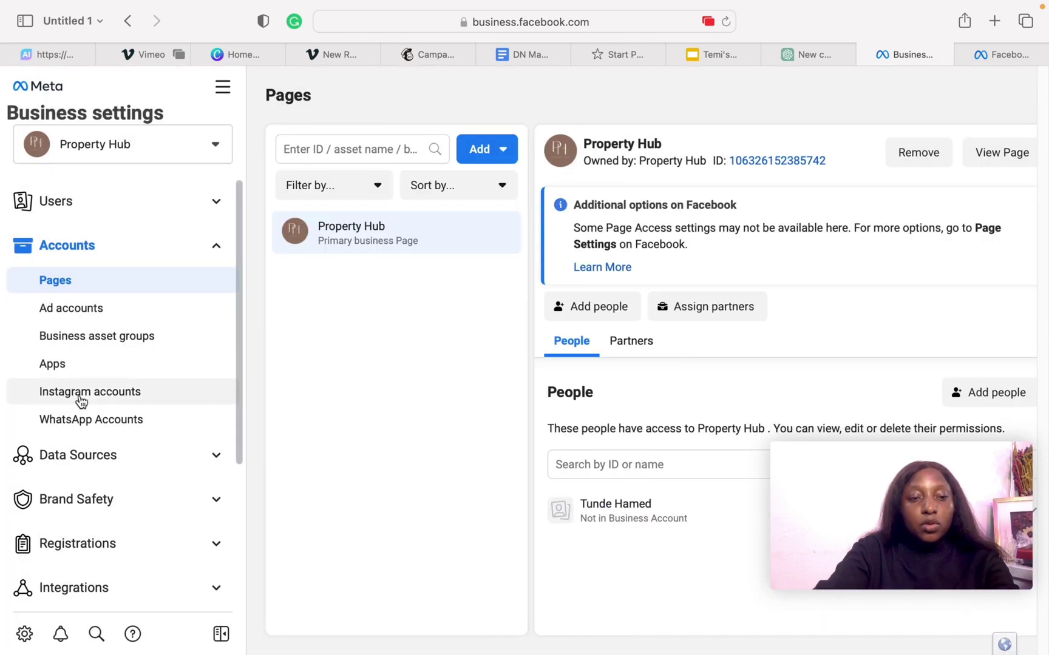
{"action": "left_click", "coordinate": [125, 394]}
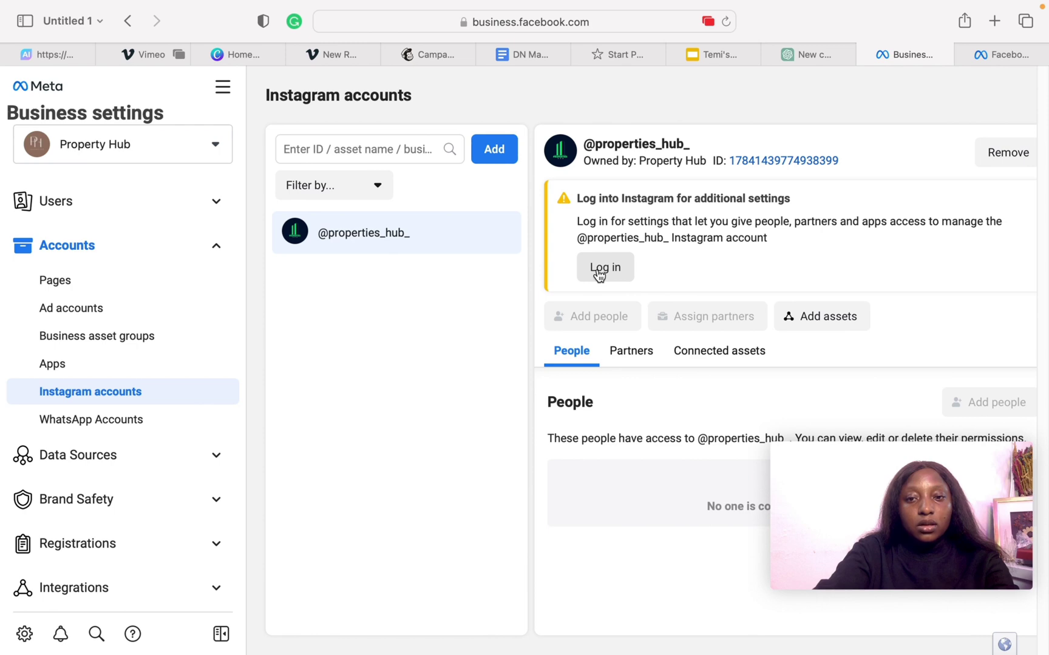
{"action": "left_click", "coordinate": [598, 272]}
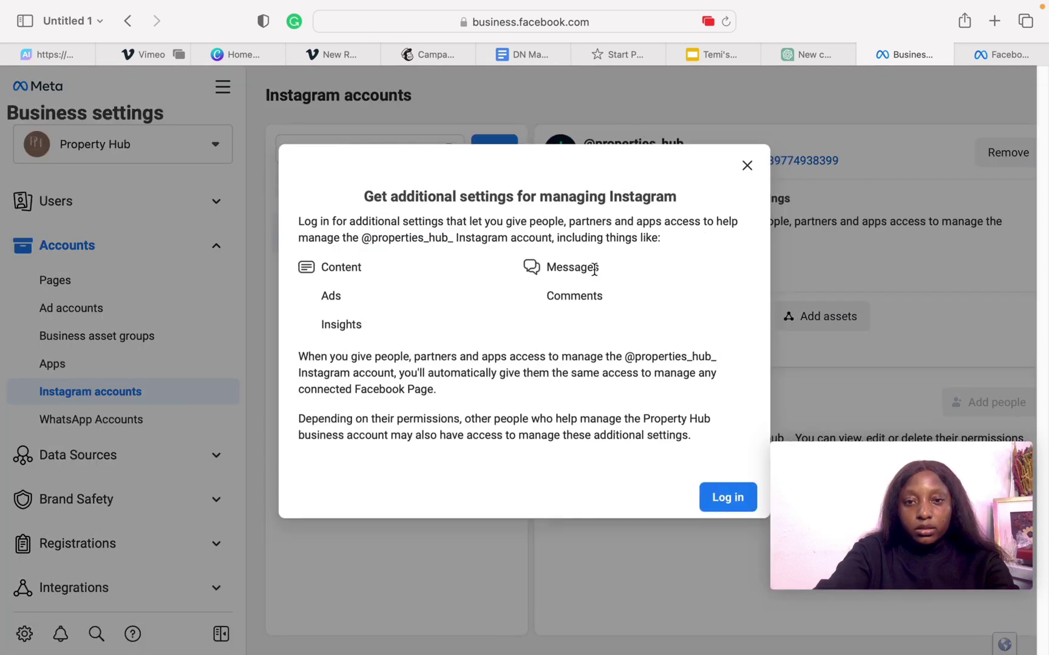
- Attempt signing in to the business Instagram account with its password, then return to Business Settings
{"action": "left_click", "coordinate": [722, 511]}
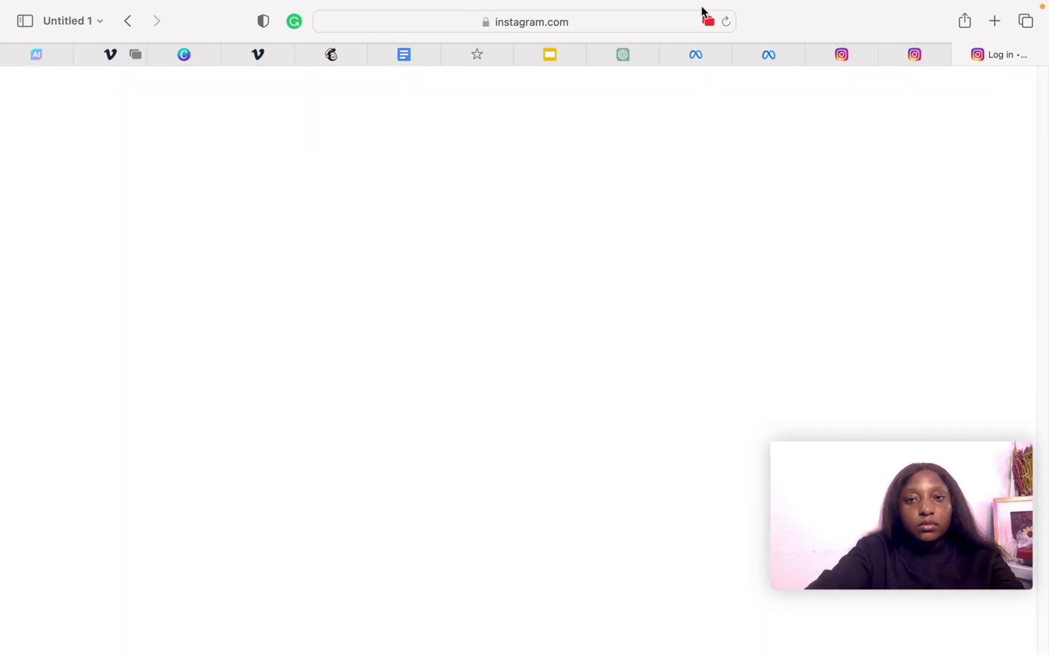
{"action": "left_click", "coordinate": [485, 312]}
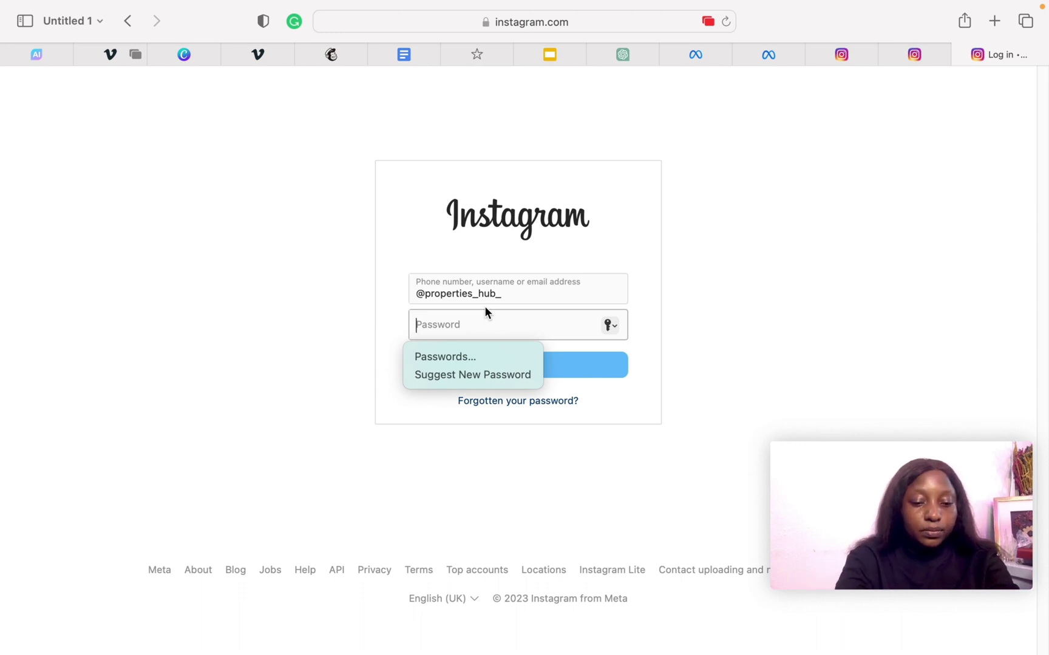
{"action": "key", "text": "Caps_Lock"}
{"action": "type", "text": "*"}
{"action": "key", "text": "Caps_Lock"}
{"action": "type", "text": "*****"}
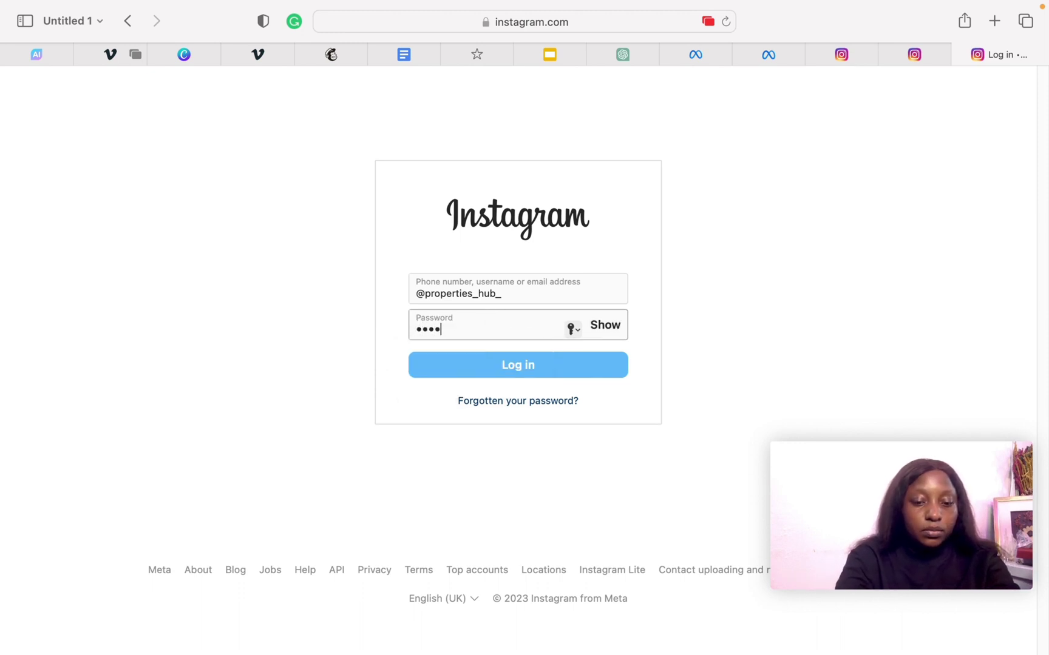
{"action": "type", "text": "***"}
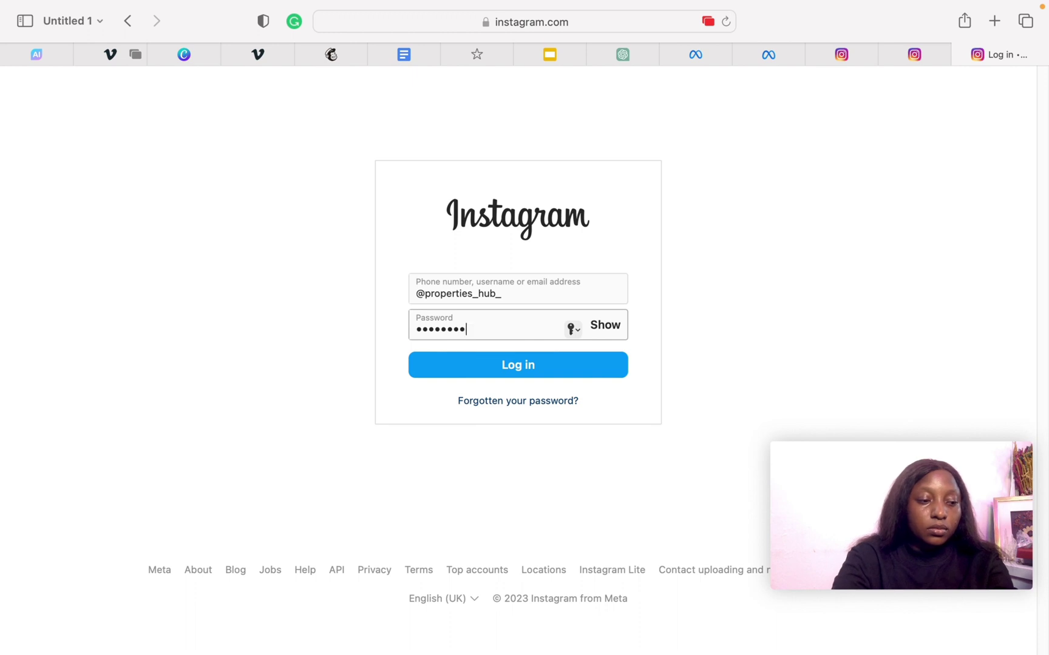
{"action": "type", "text": "****"}
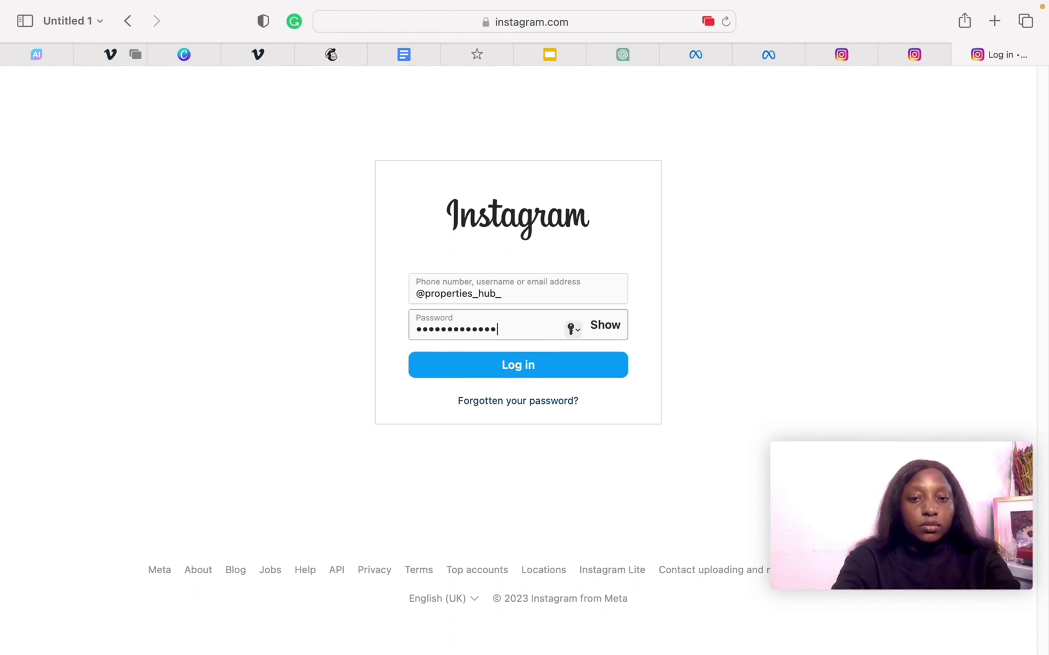
{"action": "left_click", "coordinate": [518, 366]}
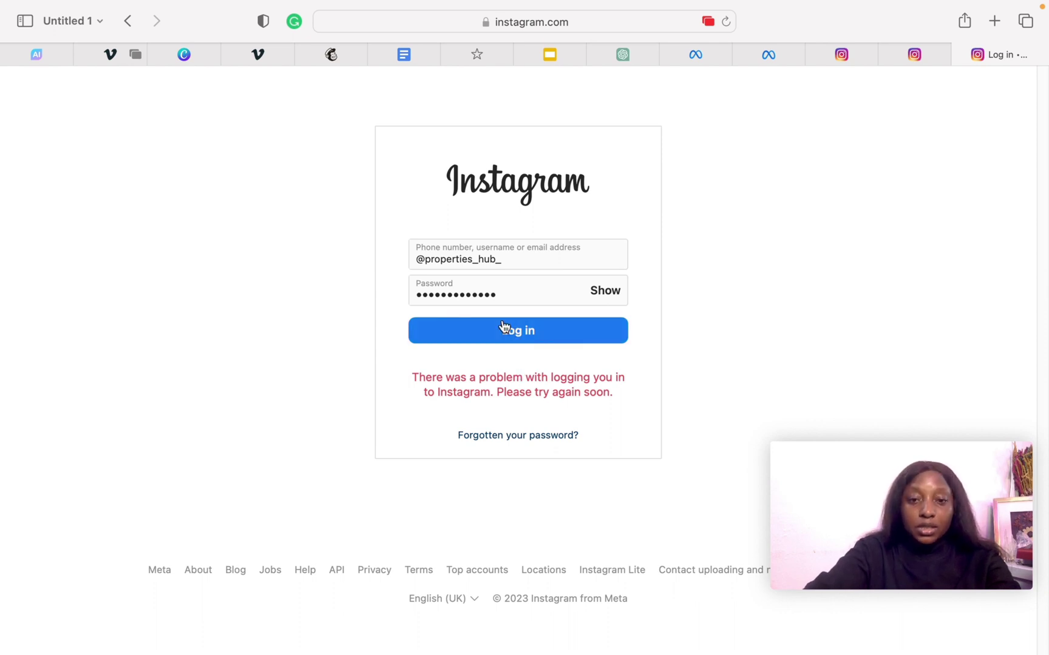
{"action": "left_click", "coordinate": [695, 54]}
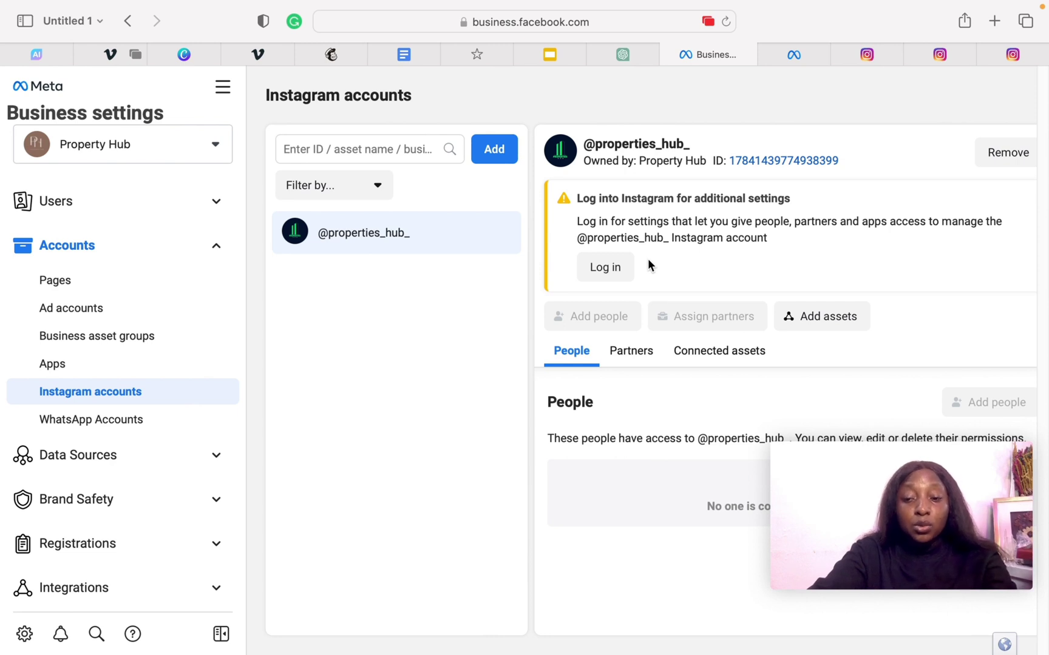
- From All tools, open Billing to view Property Name's ₦0.00 payment activity
{"action": "scroll", "coordinate": [251, 500], "scroll_direction": "down", "scroll_amount": 3}
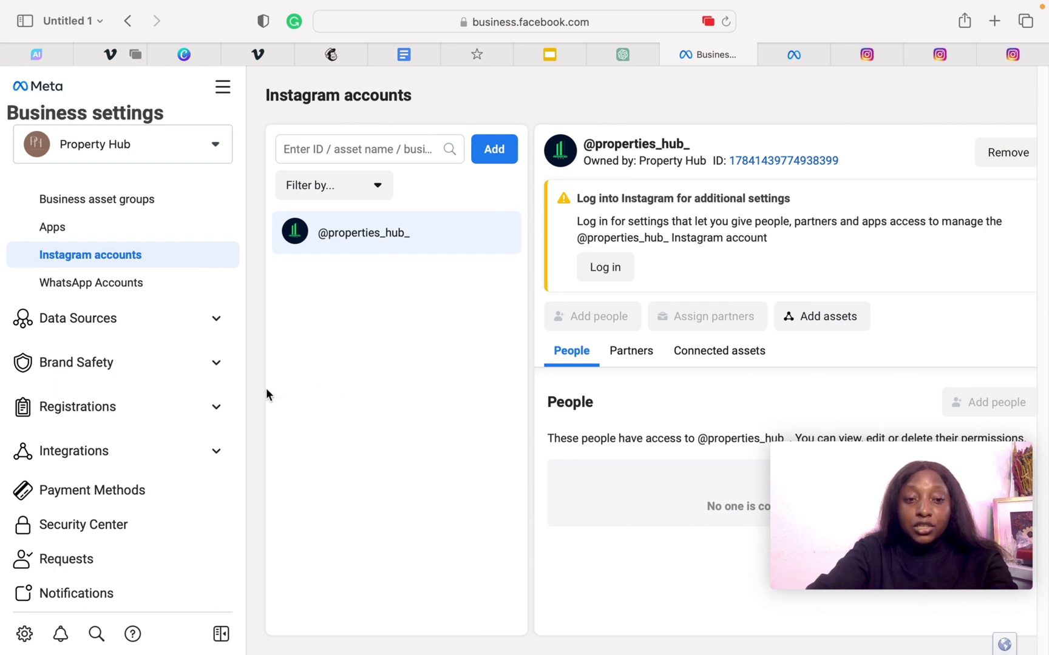
{"action": "scroll", "coordinate": [241, 400], "scroll_direction": "down", "scroll_amount": 2}
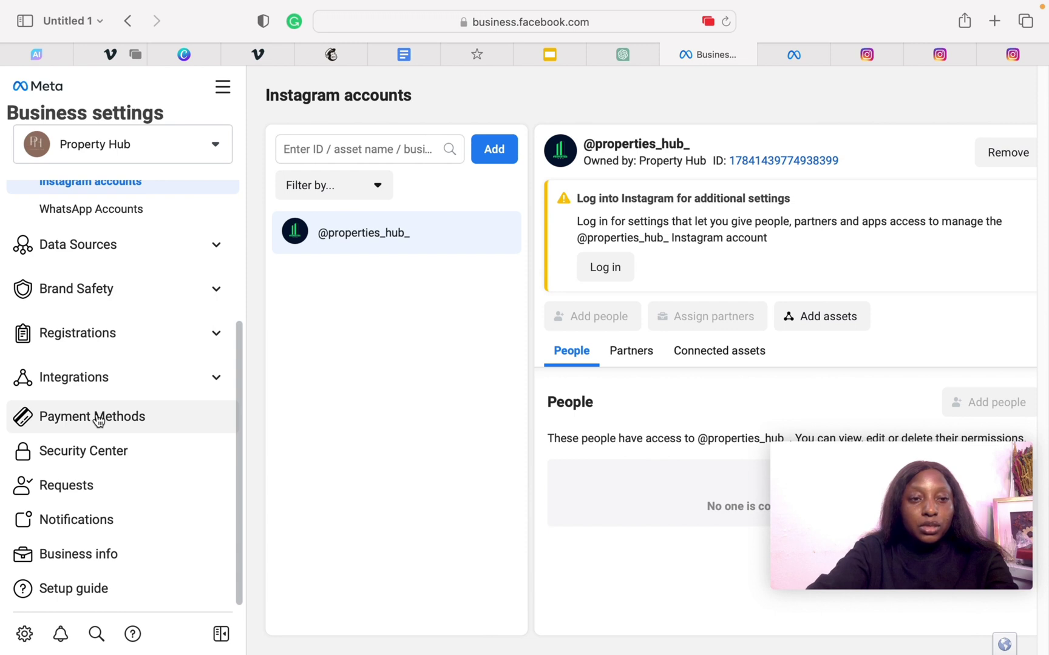
{"action": "left_click", "coordinate": [222, 86]}
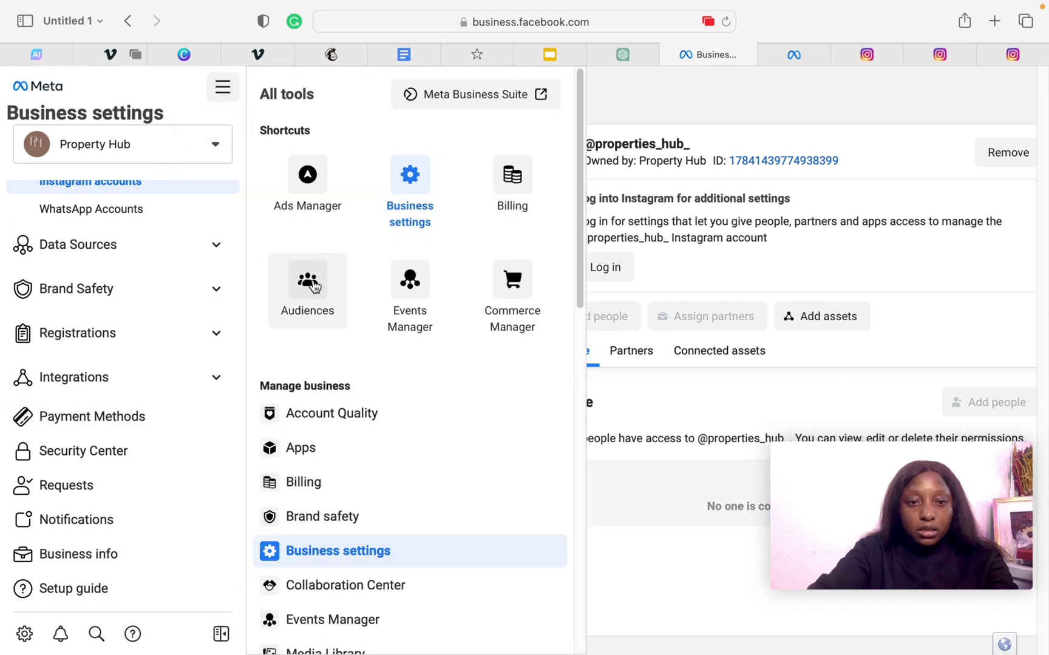
{"action": "left_click", "coordinate": [489, 182]}
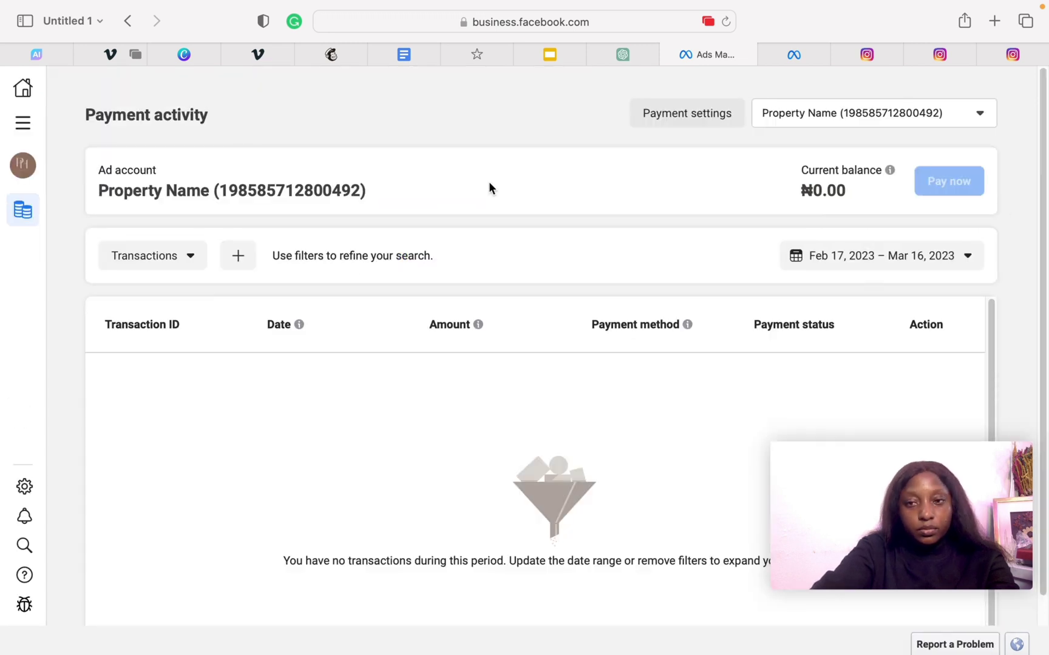
- Open Payment settings and begin adding a payment method with Nigeria, Nigerian Naira and Lagos Time
{"action": "left_click", "coordinate": [703, 115]}
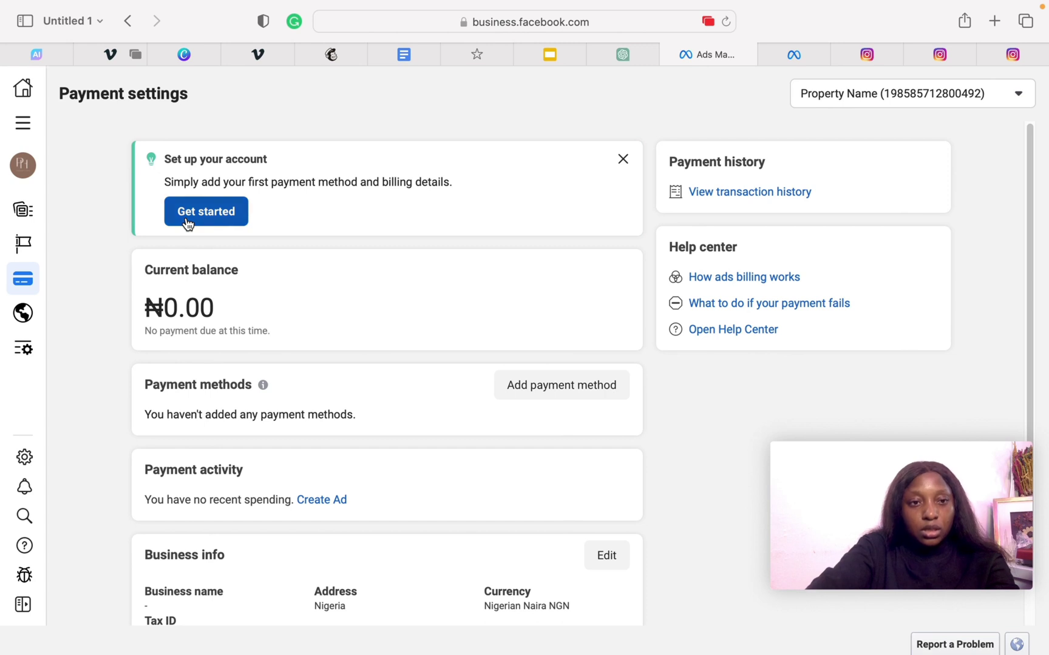
{"action": "left_click", "coordinate": [188, 223]}
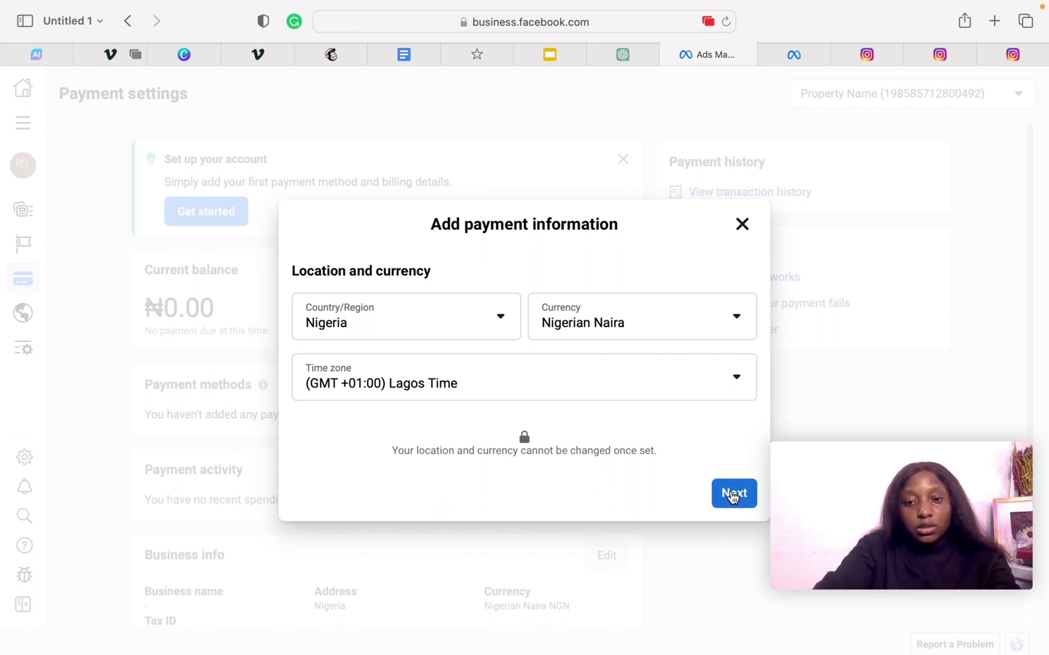
- Confirm the Nigeria/Naira/Lagos settings and select Naira Payment with MasterCard/VISA (PayU)
{"action": "left_click", "coordinate": [734, 493]}
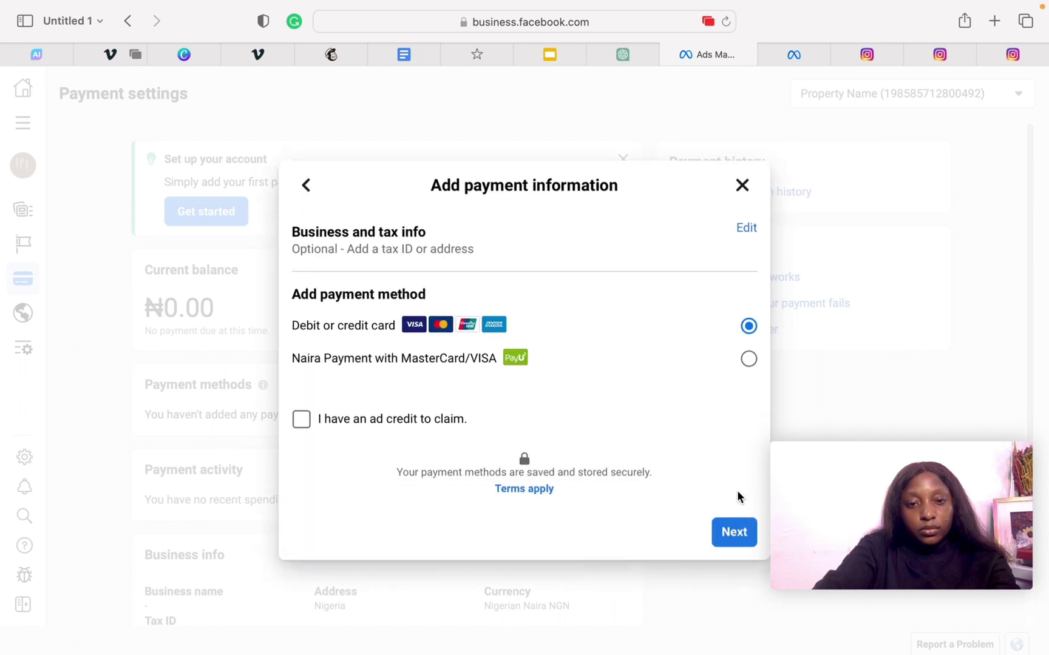
{"action": "left_click", "coordinate": [748, 360]}
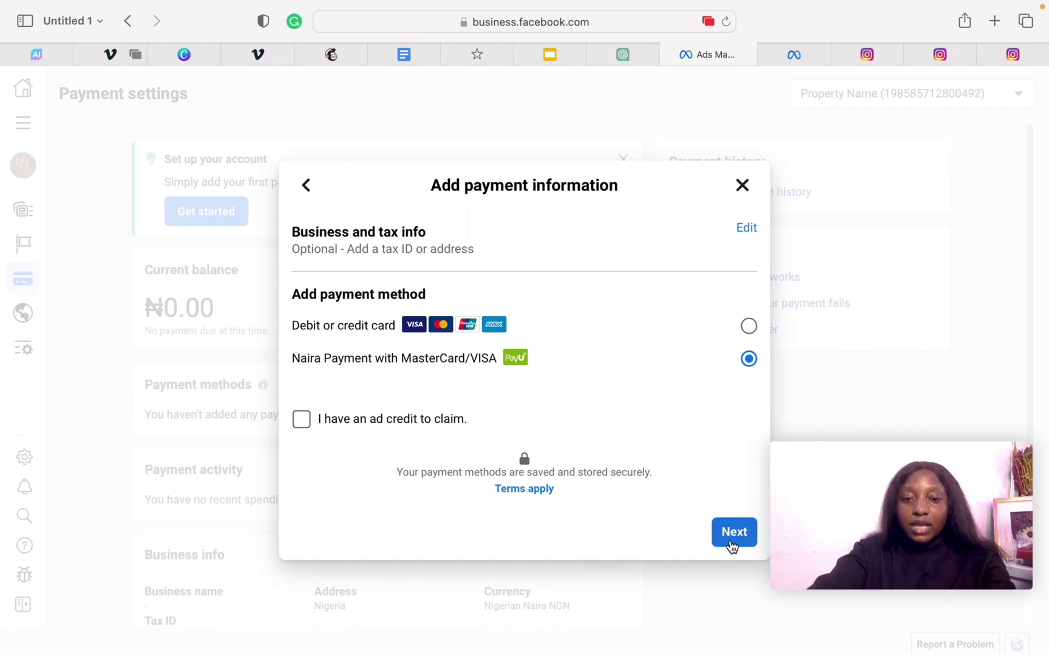
- Continue with the Naira payment method, skip the VAT ID, and enter ₦50.00 as the amount
{"action": "left_click", "coordinate": [736, 534]}
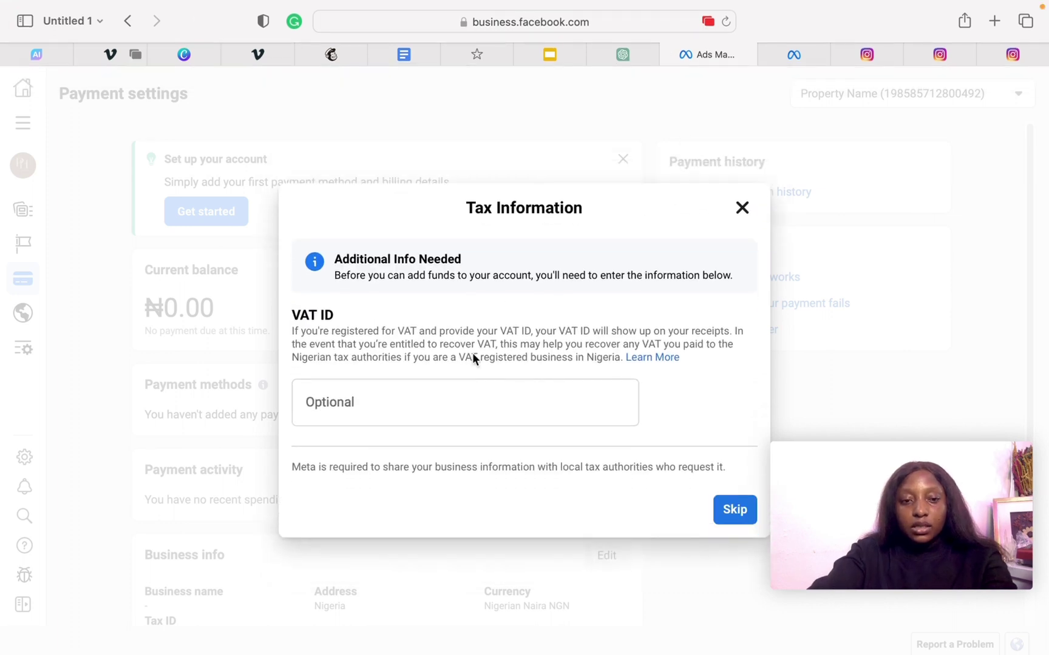
{"action": "left_click", "coordinate": [730, 510]}
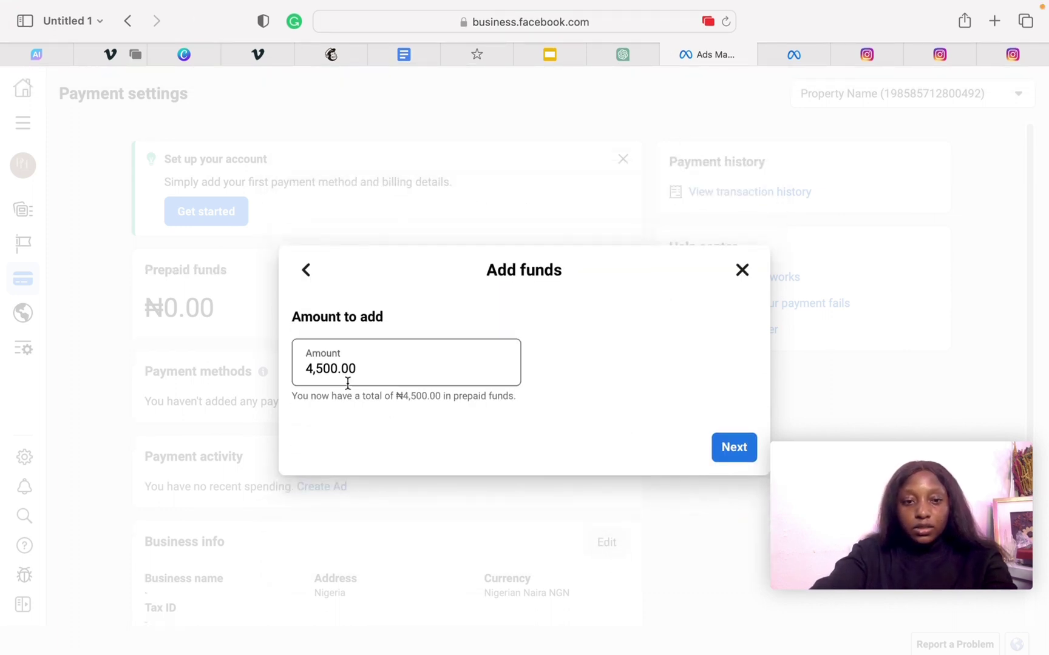
{"action": "left_click", "coordinate": [330, 358]}
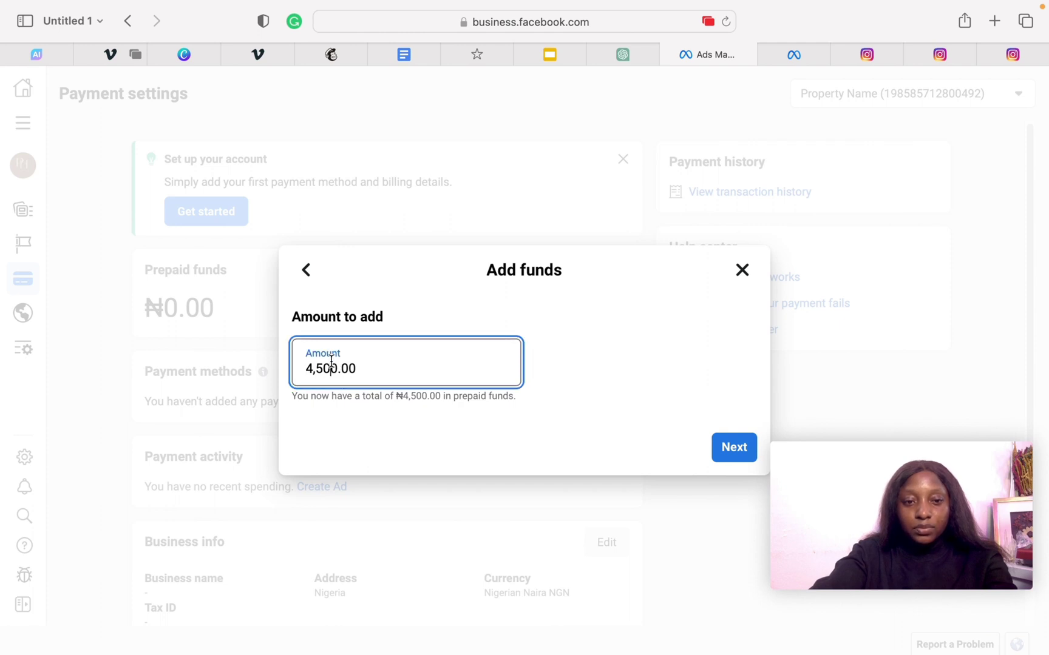
{"action": "left_click", "coordinate": [336, 367]}
{"action": "key", "text": "BackSpace"}
{"action": "key", "text": "BackSpace"}
{"action": "key", "text": "BackSpace"}
{"action": "key", "text": "BackSpace"}
{"action": "type", "text": "50"}
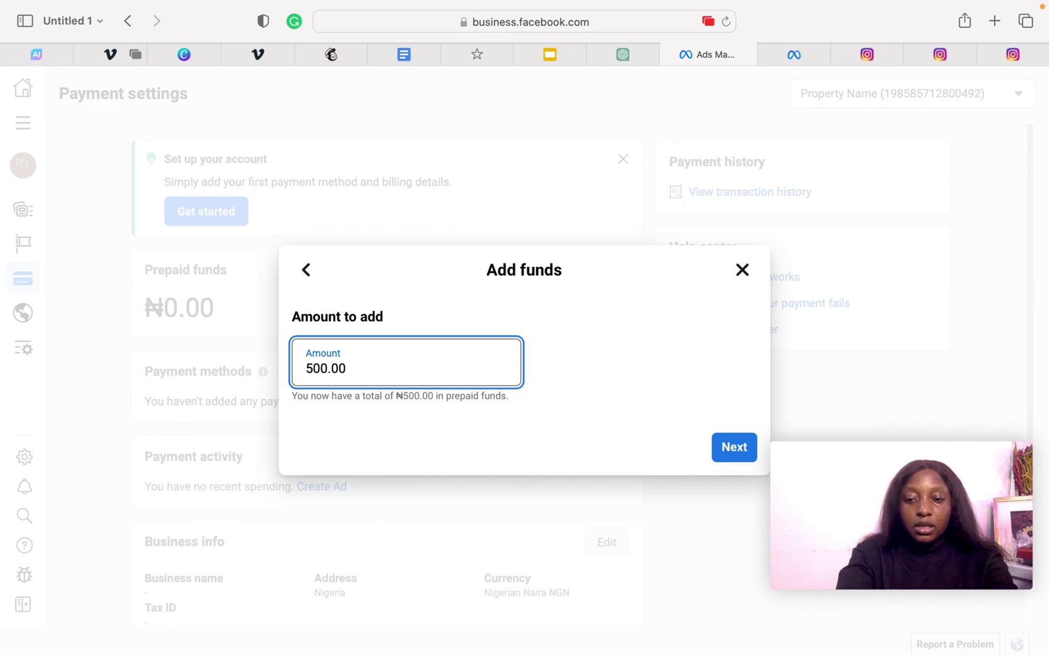
{"action": "key", "text": "BackSpace"}
{"action": "type", "text": "00000"}
{"action": "type", "text": "00"}
{"action": "key", "text": "BackSpace"}
{"action": "key", "text": "BackSpace"}
{"action": "key", "text": "BackSpace"}
{"action": "key", "text": "BackSpace"}
{"action": "key", "text": "BackSpace"}
{"action": "key", "text": "BackSpace"}
{"action": "key", "text": "BackSpace"}
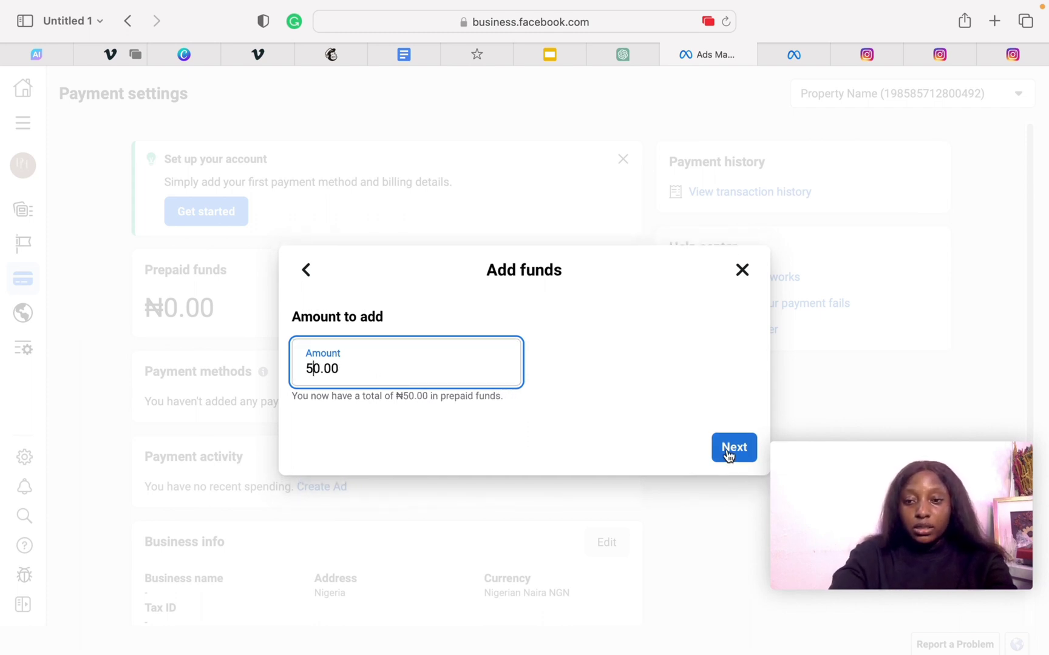
- Proceed from Add funds to PayU's card checkout for the NGN50.00 Facebook Ads payment
{"action": "left_click", "coordinate": [723, 456]}
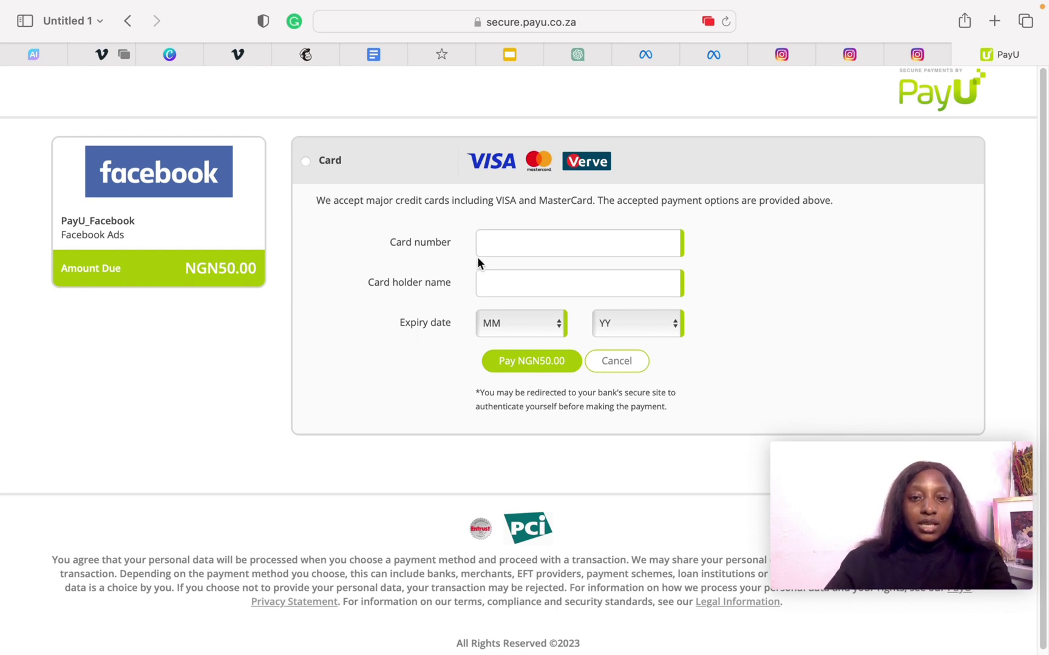
- Enter the card details on PayU and pay NGN50.00
{"action": "left_click", "coordinate": [492, 246]}
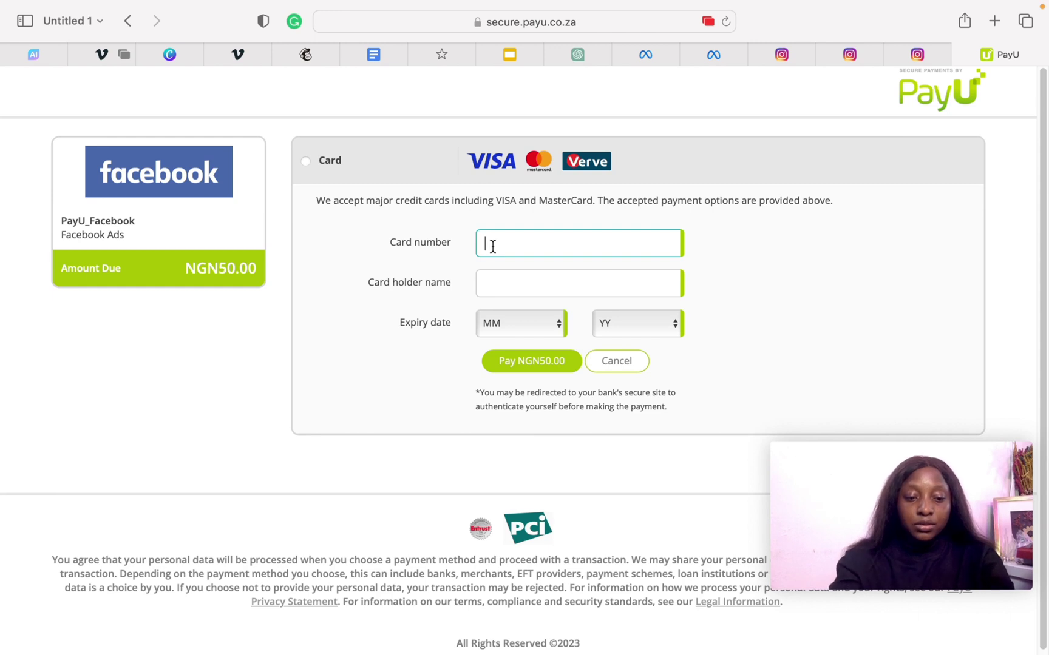
{"action": "type", "text": "****************"}
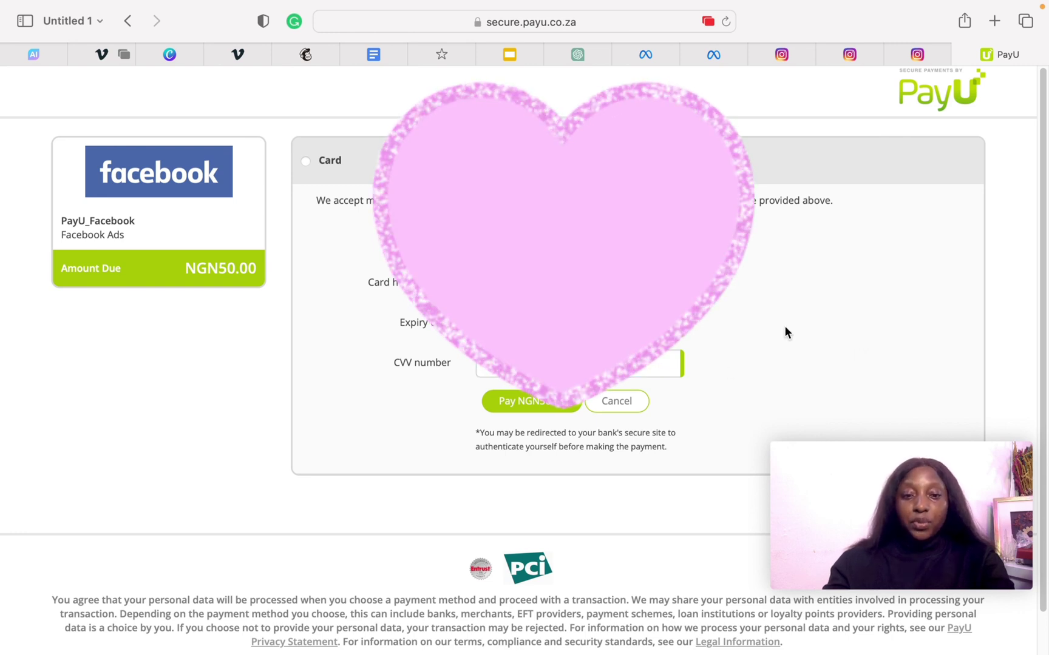
{"action": "left_click", "coordinate": [508, 399]}
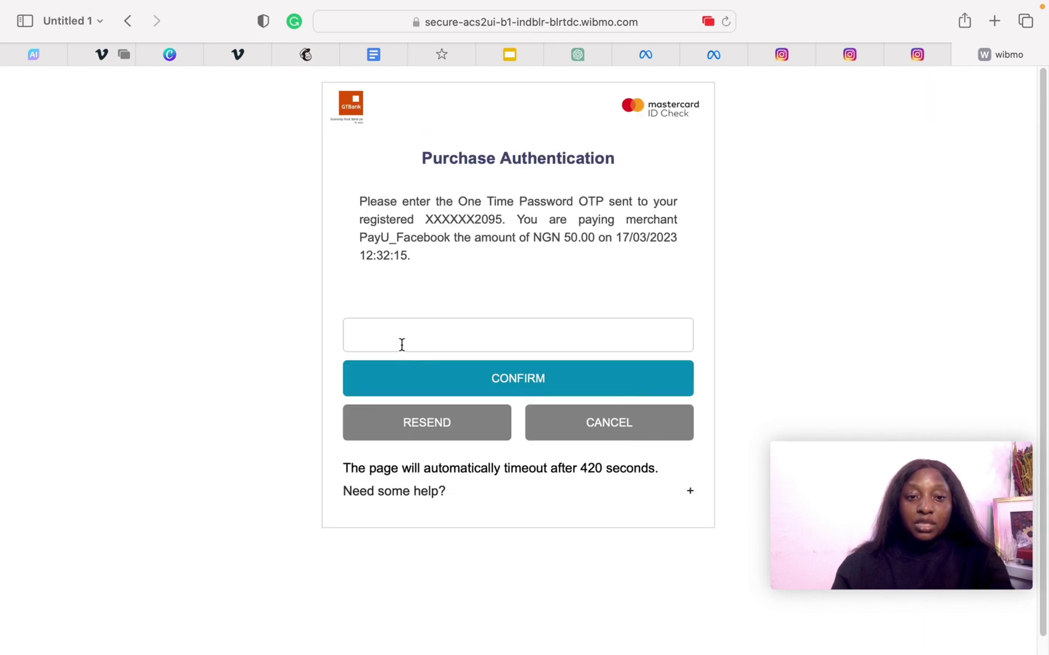
- Enter the one-time password and confirm the NGN 50.00 payment to PayU_Facebook
{"action": "left_click", "coordinate": [402, 340]}
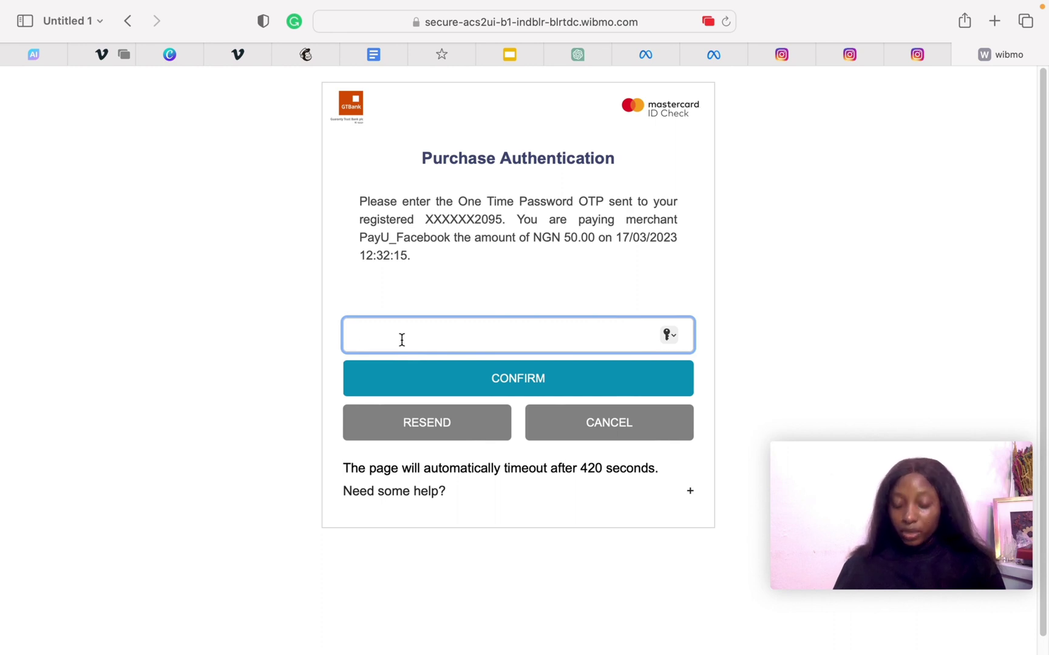
{"action": "type", "text": "••"}
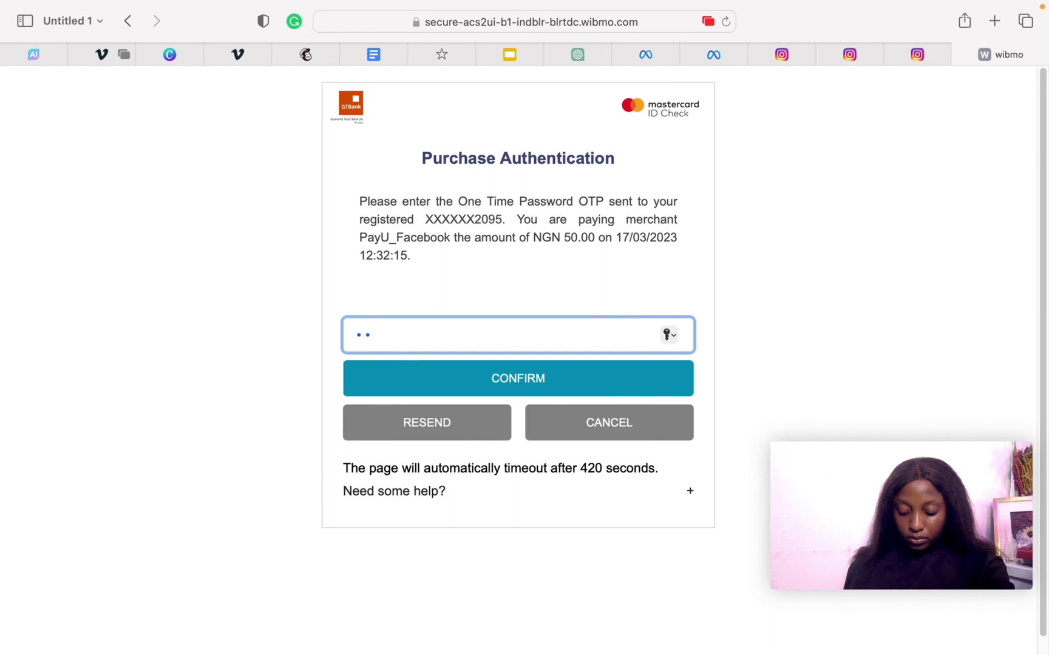
{"action": "type", "text": "••••"}
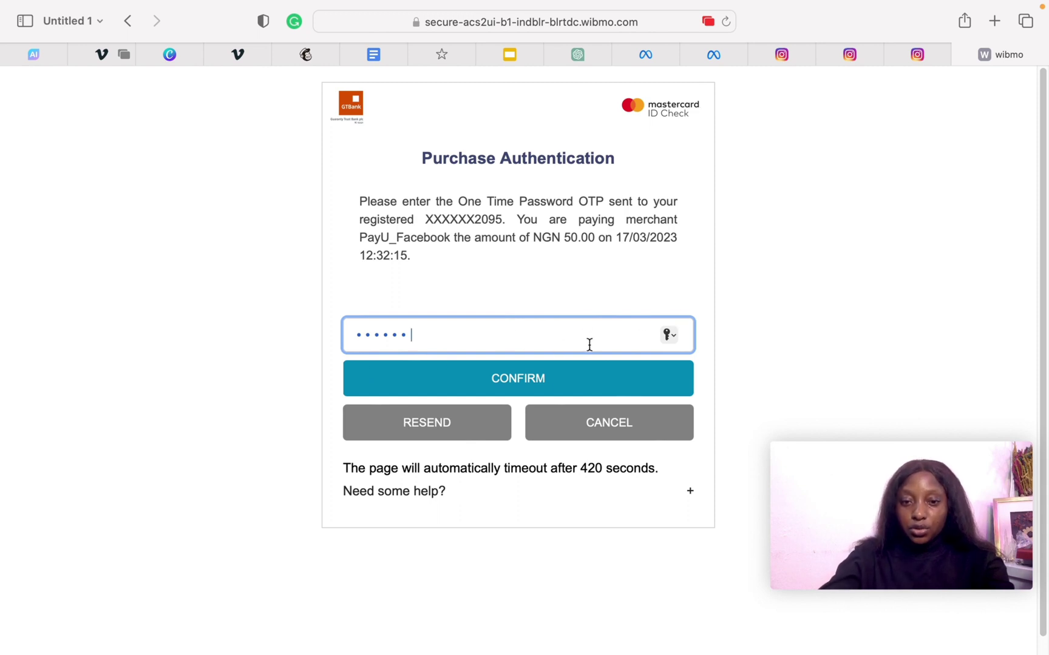
{"action": "left_click", "coordinate": [519, 380]}
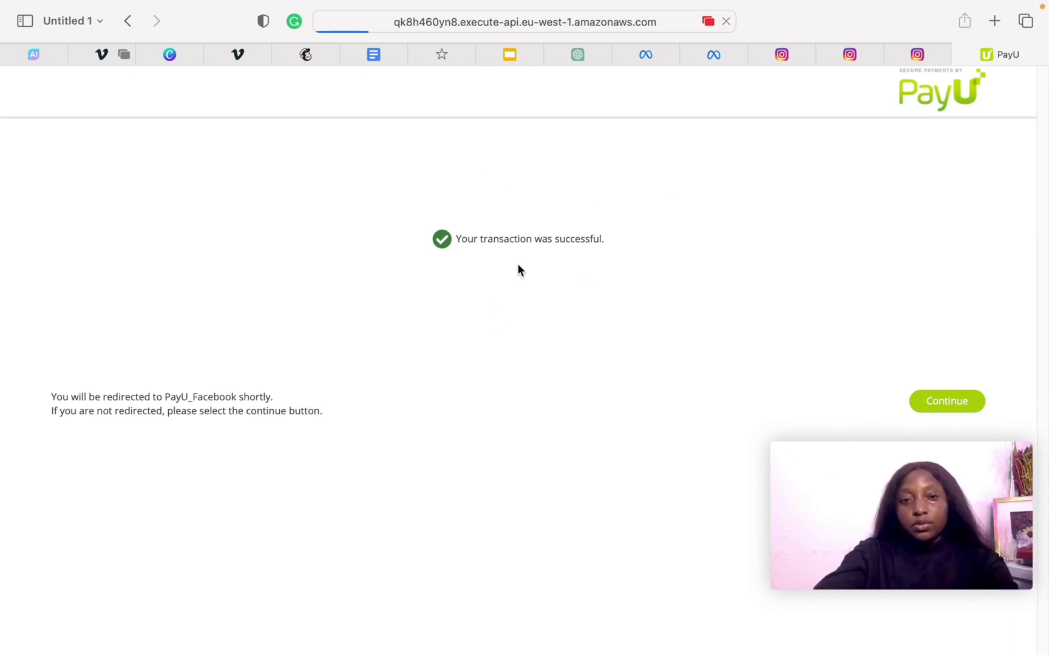
- Back in Ads Manager, dismiss the ₦50.00 funds Success dialog and go to Campaigns via All tools
{"action": "mouse_move", "coordinate": [694, 52]}
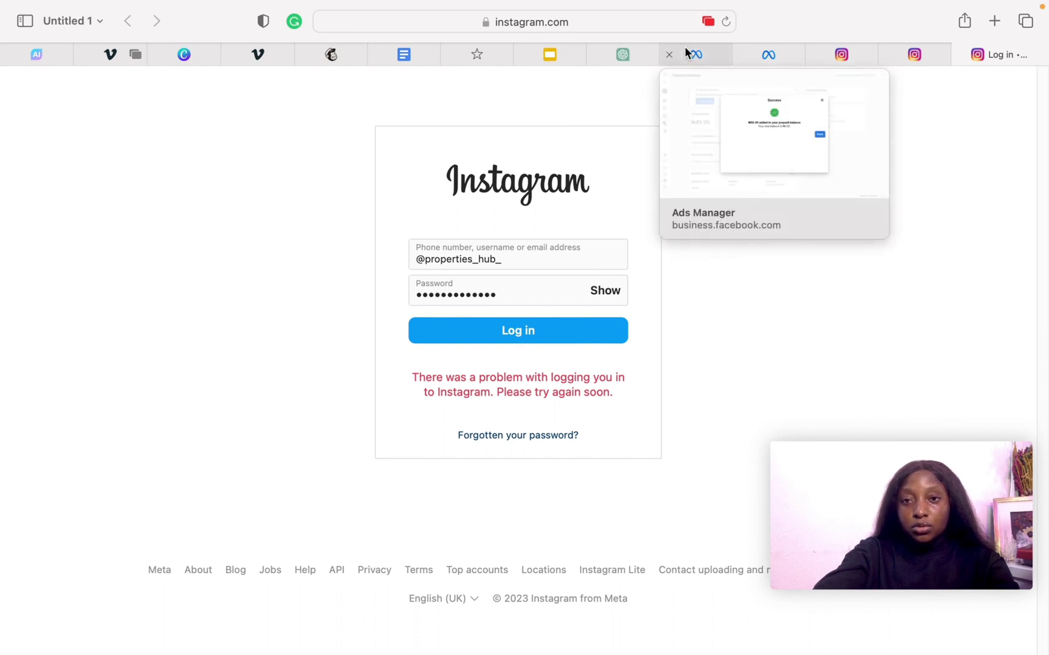
{"action": "left_click", "coordinate": [684, 49]}
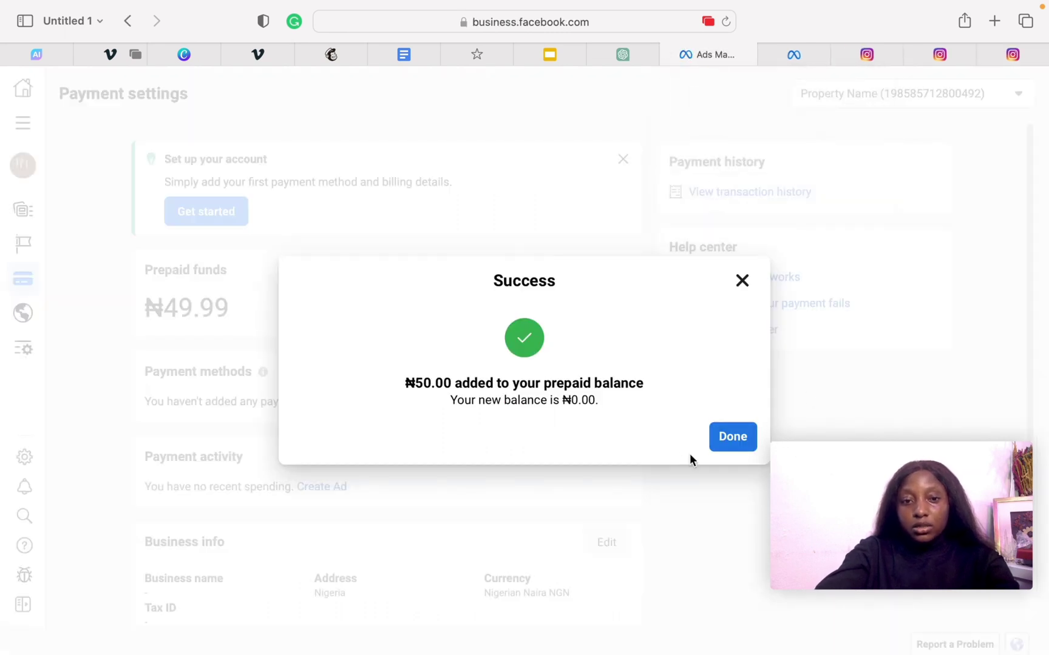
{"action": "left_click", "coordinate": [732, 437]}
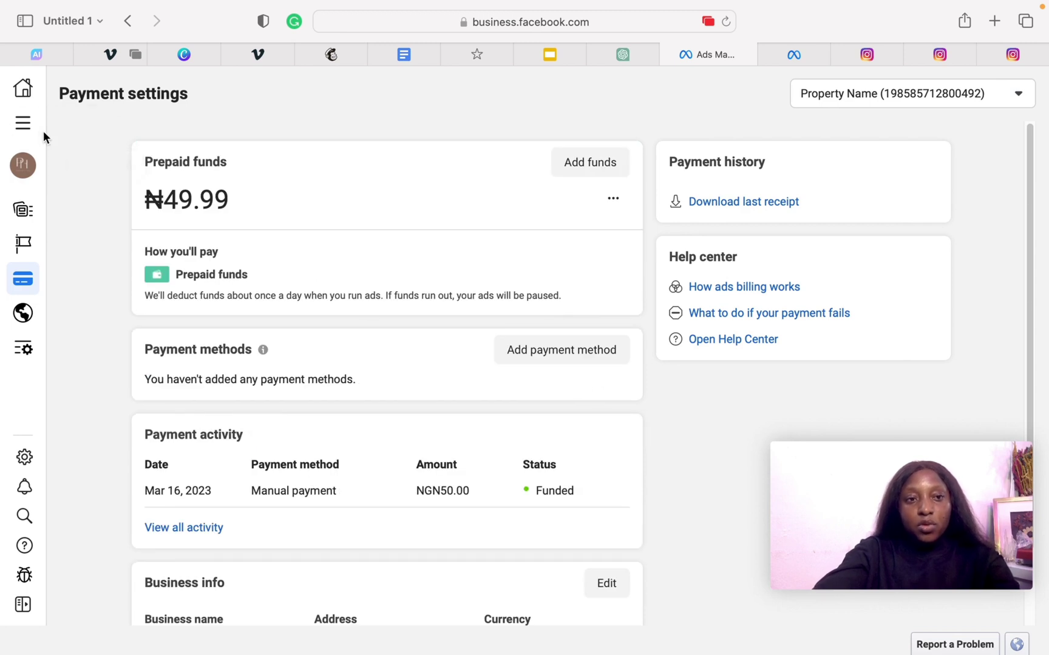
{"action": "left_click", "coordinate": [14, 127]}
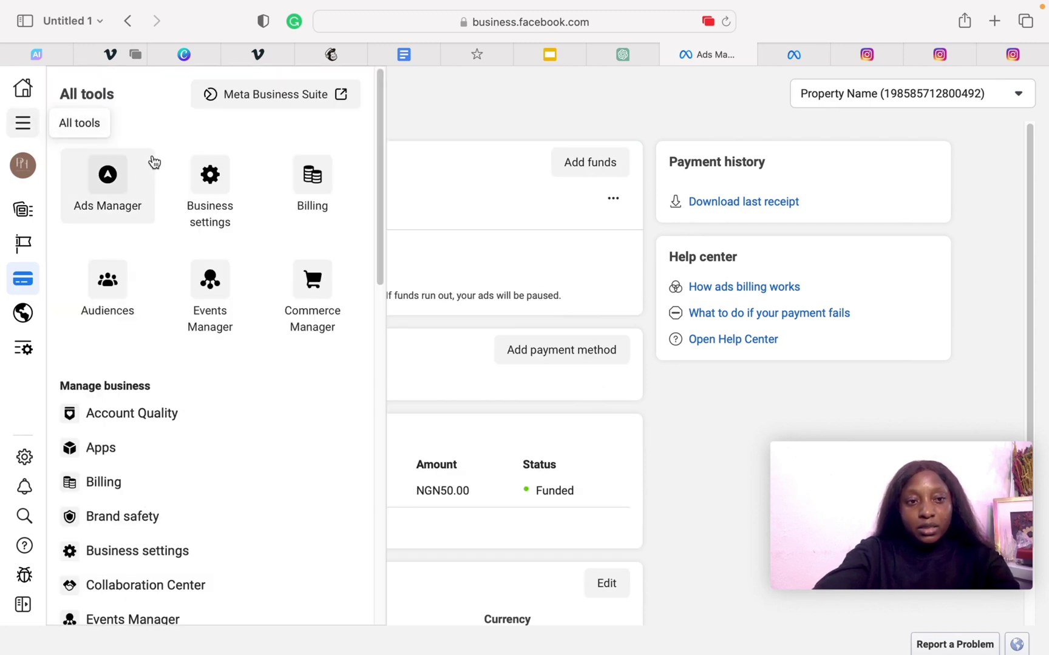
{"action": "left_click", "coordinate": [109, 205]}
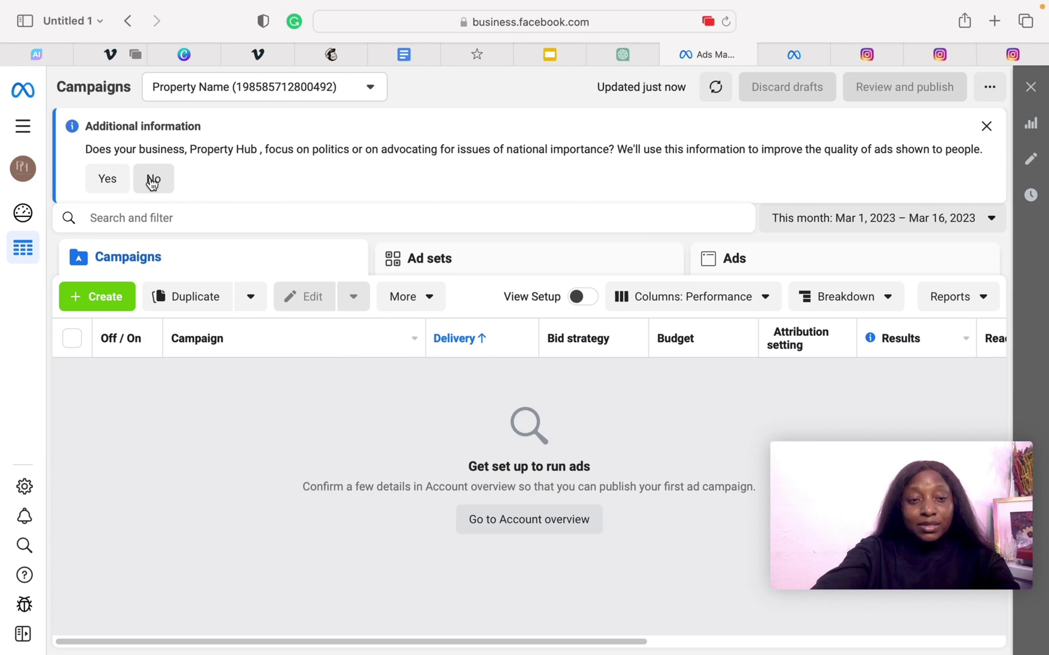
- Answer No to the politics question, then confirm the Property Hub Facebook Page in Account overview
{"action": "left_click", "coordinate": [153, 179]}
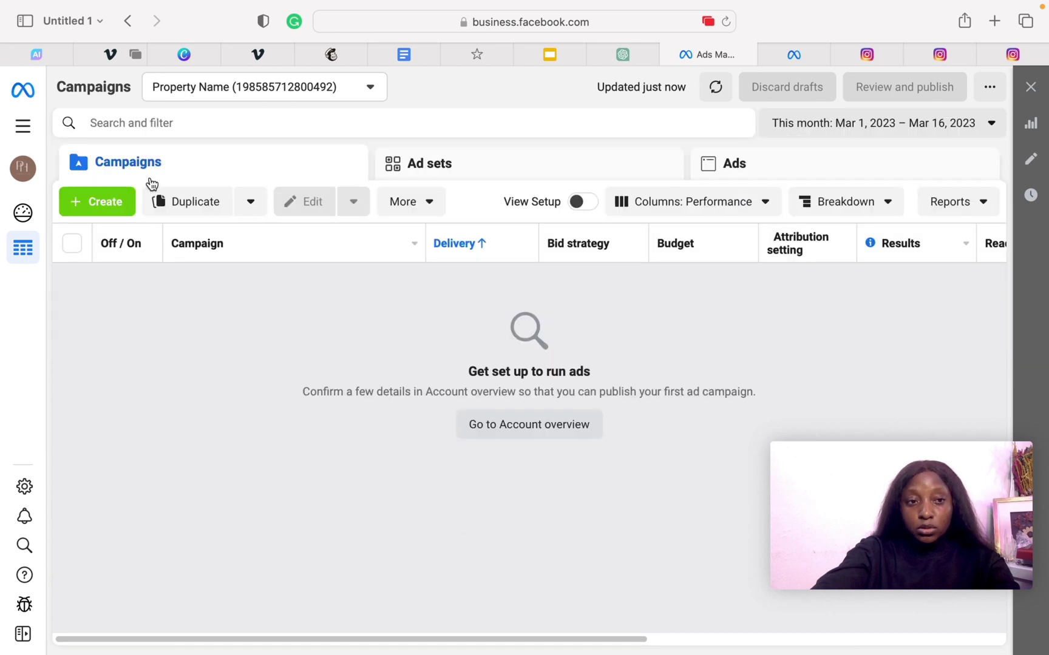
{"action": "left_click", "coordinate": [510, 424]}
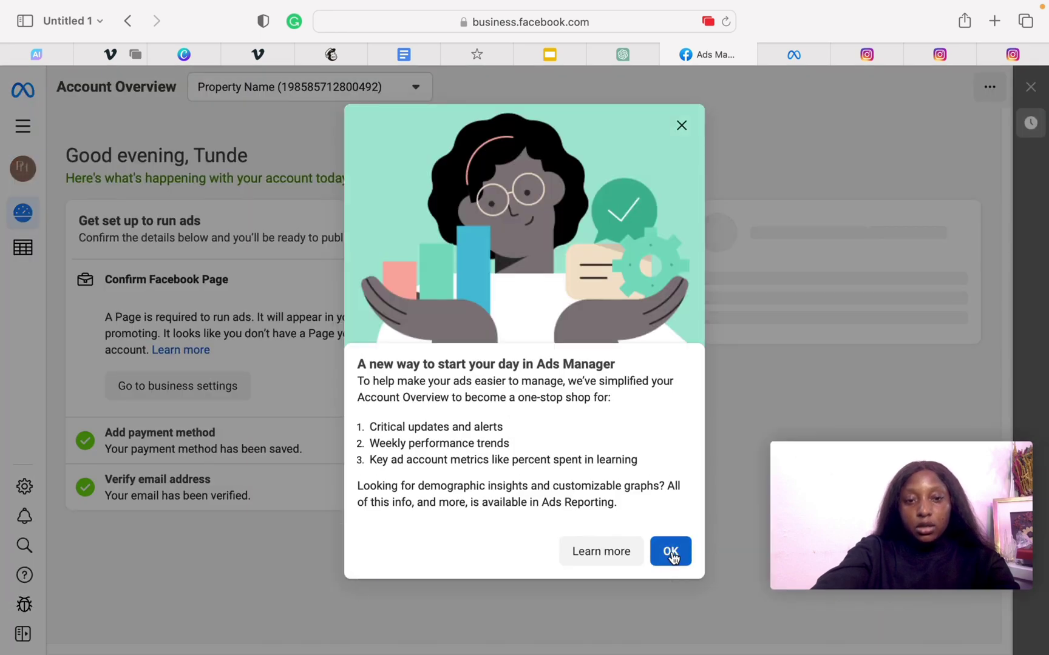
{"action": "left_click", "coordinate": [670, 552]}
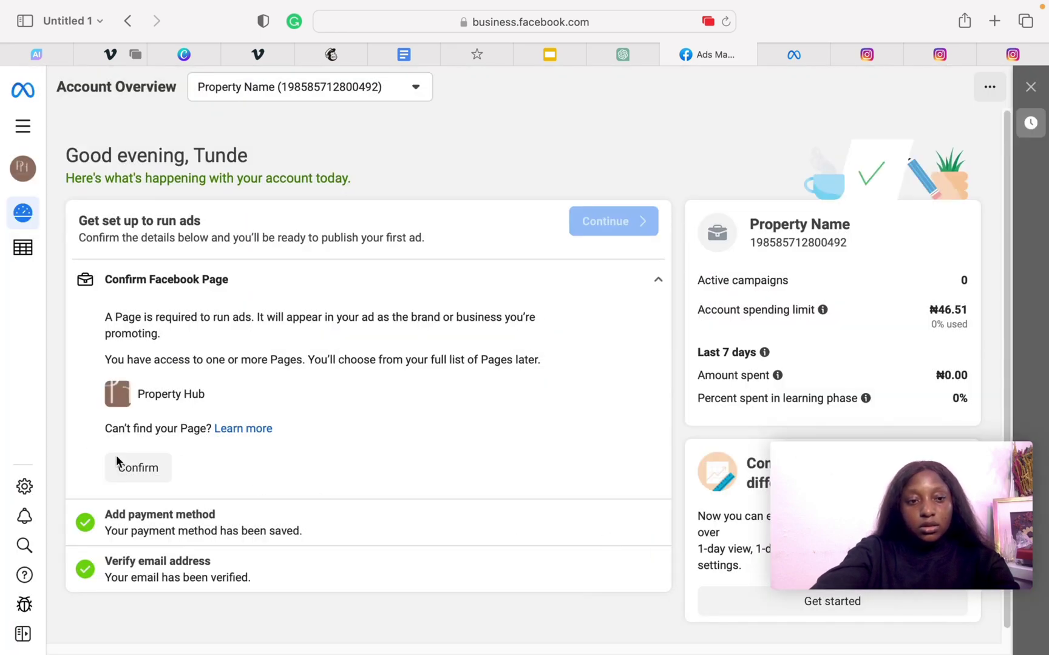
{"action": "left_click", "coordinate": [140, 468]}
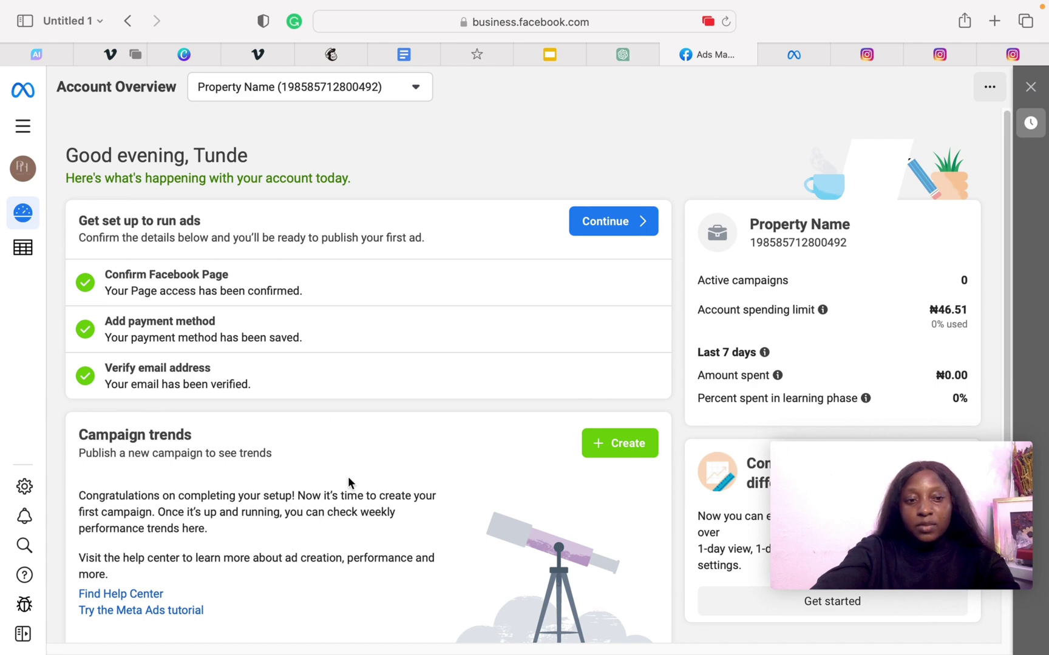
{"action": "scroll", "coordinate": [348, 481], "scroll_direction": "down", "scroll_amount": 3}
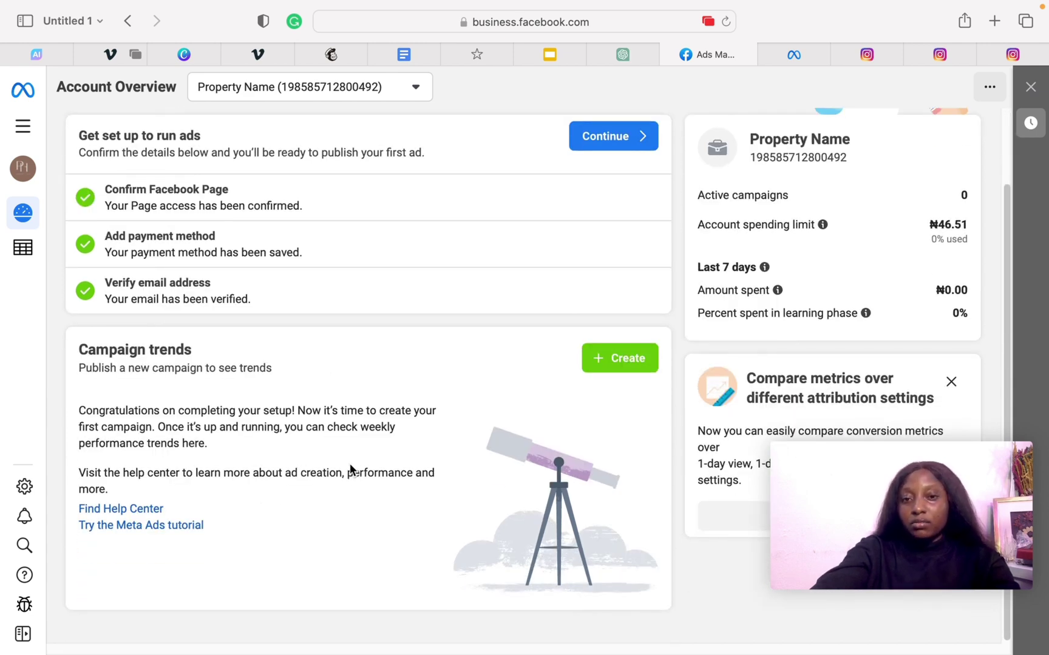
- Start a new campaign with the + Create button in the Campaign trends card
{"action": "left_click", "coordinate": [628, 357]}
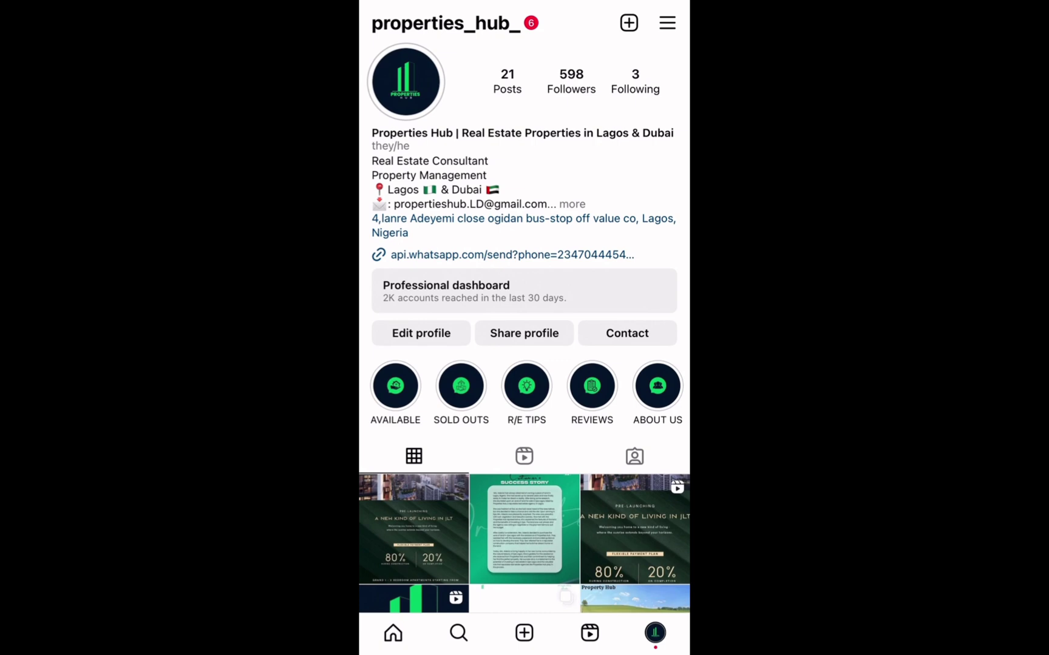
{"action": "left_click_drag", "start_coordinate": [524, 653], "coordinate": [524, 485]}
{"action": "left_click_drag", "start_coordinate": [425, 303], "coordinate": [473, 304]}
{"action": "left_click", "coordinate": [538, 303]}
{"action": "left_click", "coordinate": [656, 632]}
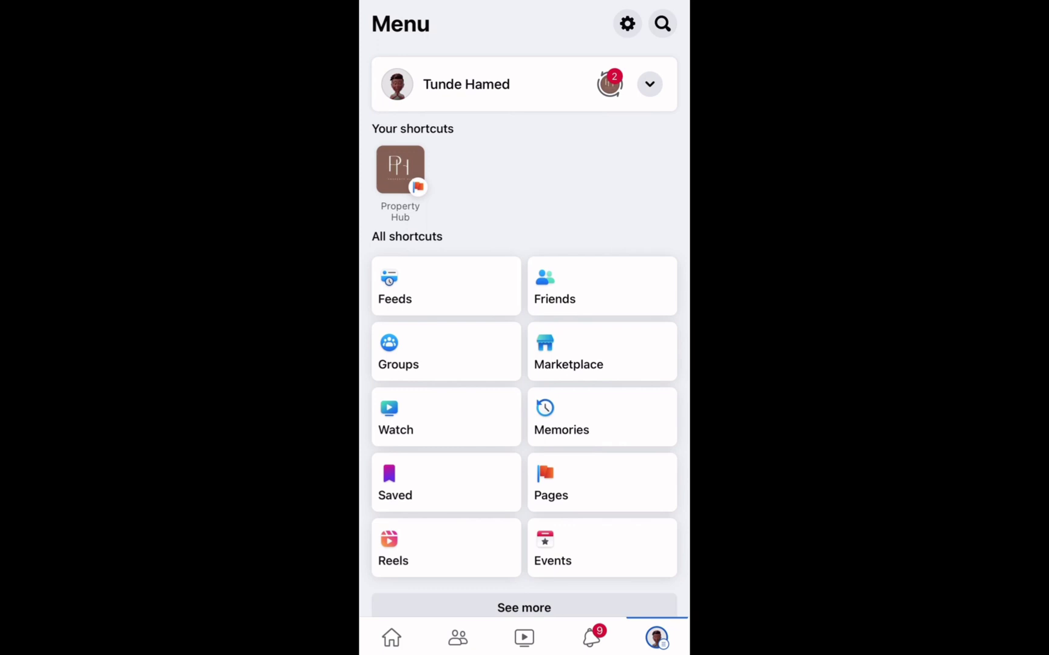
{"action": "left_click_drag", "start_coordinate": [525, 652], "coordinate": [524, 485]}
{"action": "left_click_drag", "start_coordinate": [455, 303], "coordinate": [607, 303]}
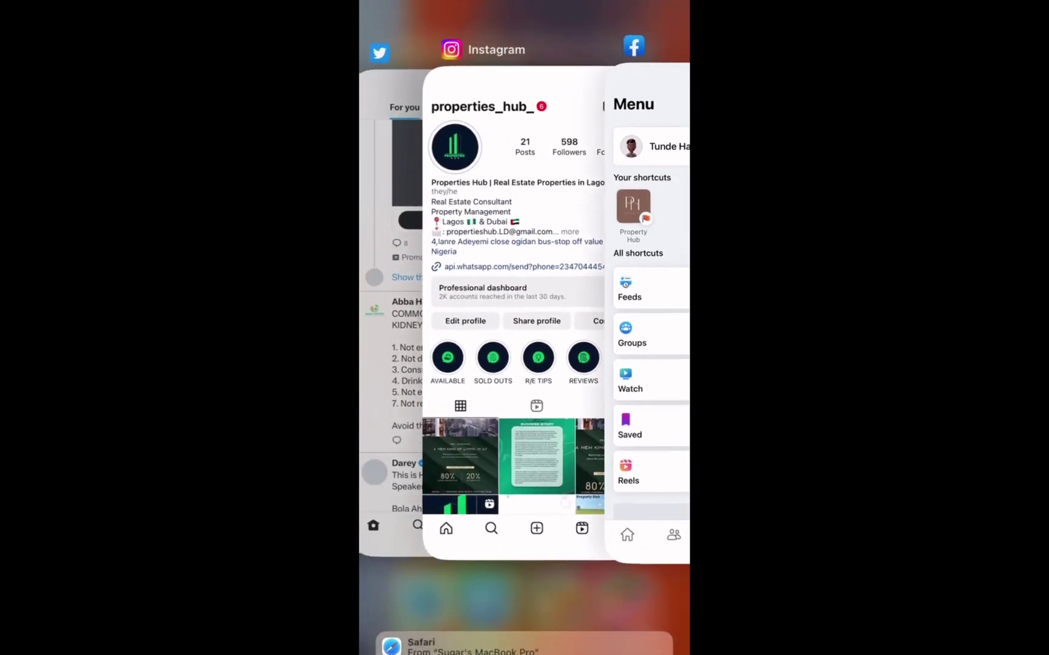
{"action": "left_click", "coordinate": [521, 304]}
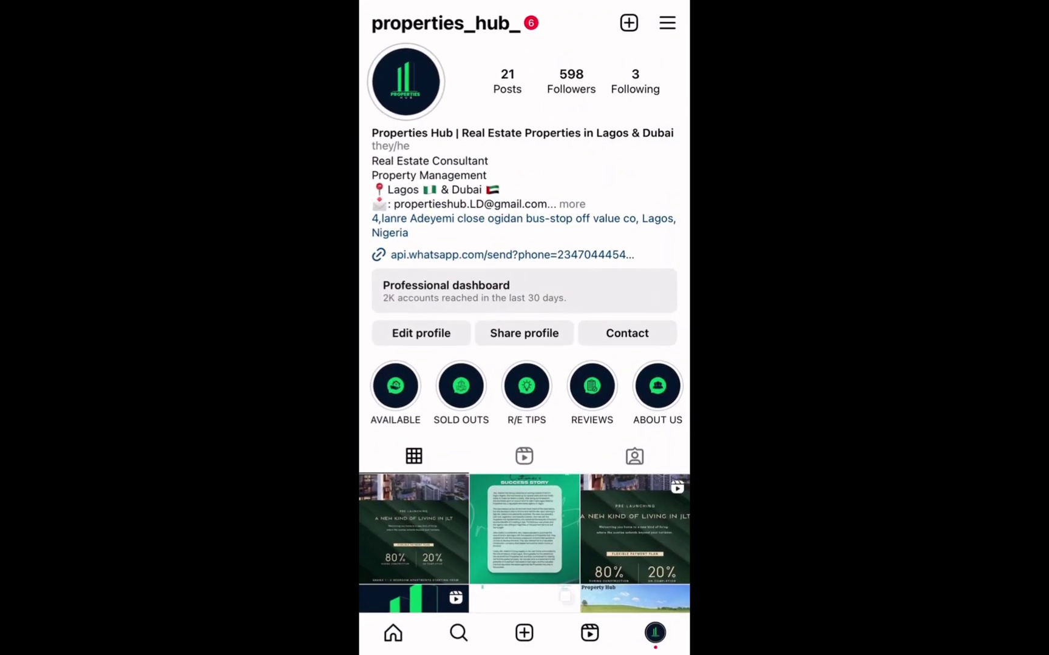
- Go to Instagram's Settings and open Ad payments to reach Add funds
{"action": "left_click", "coordinate": [667, 22]}
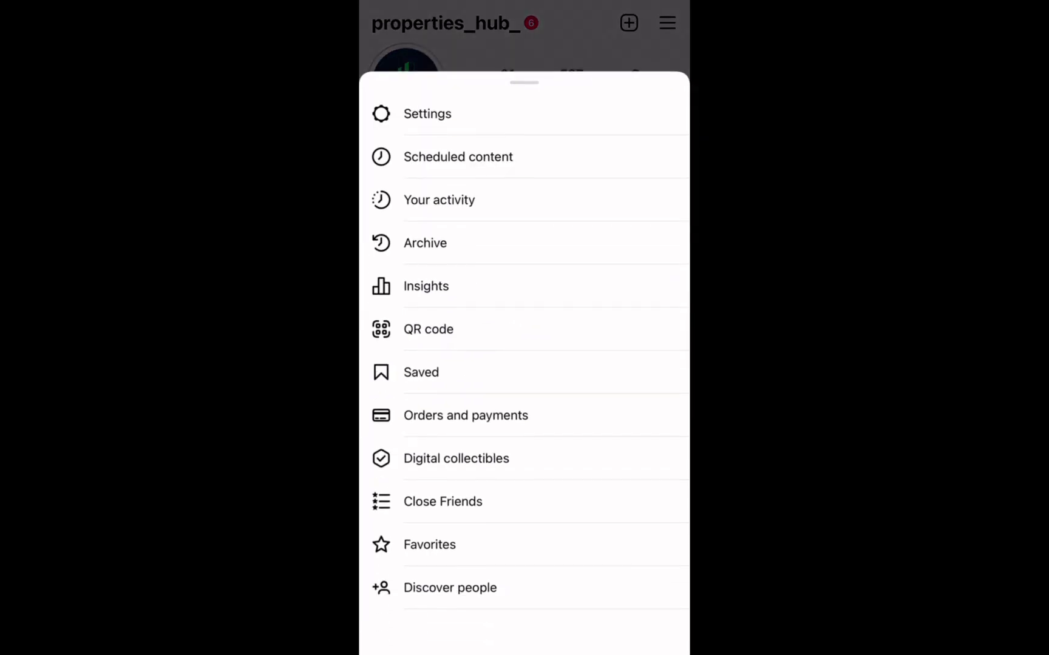
{"action": "left_click", "coordinate": [524, 36]}
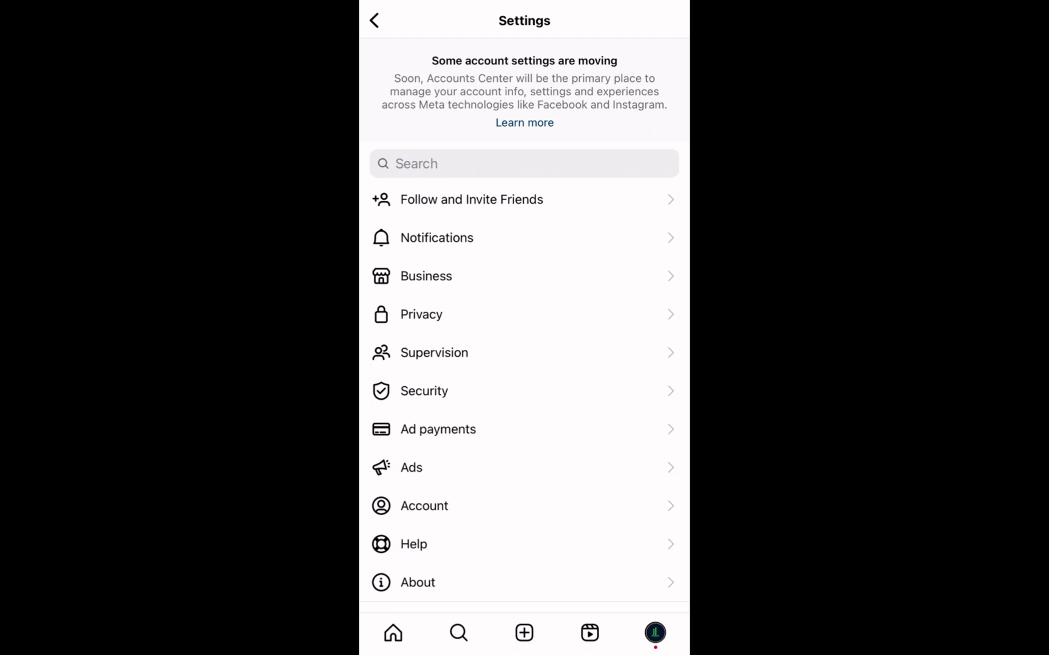
{"action": "left_click", "coordinate": [438, 429]}
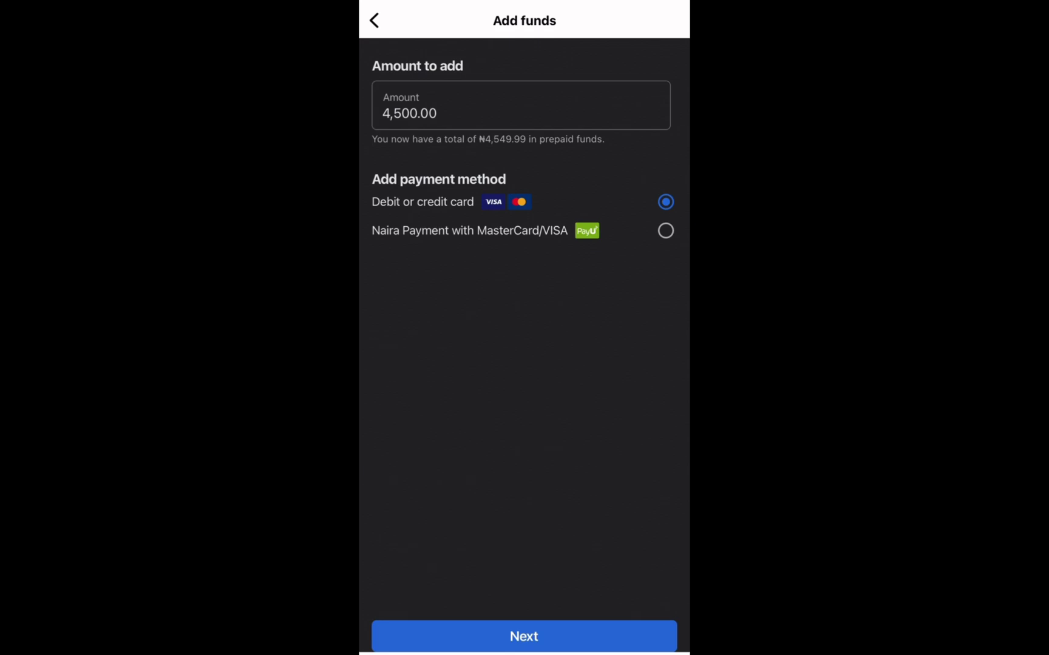
- Select Naira Payment with MasterCard/VISA and edit the amount to 4,000.00
{"action": "left_click", "coordinate": [665, 231]}
{"action": "left_click", "coordinate": [427, 112]}
{"action": "left_click_drag", "start_coordinate": [428, 78], "coordinate": [418, 79]}
{"action": "key", "text": "BackSpace"}
{"action": "key", "text": "BackSpace"}
{"action": "key", "text": "BackSpace"}
{"action": "key", "text": "BackSpace"}
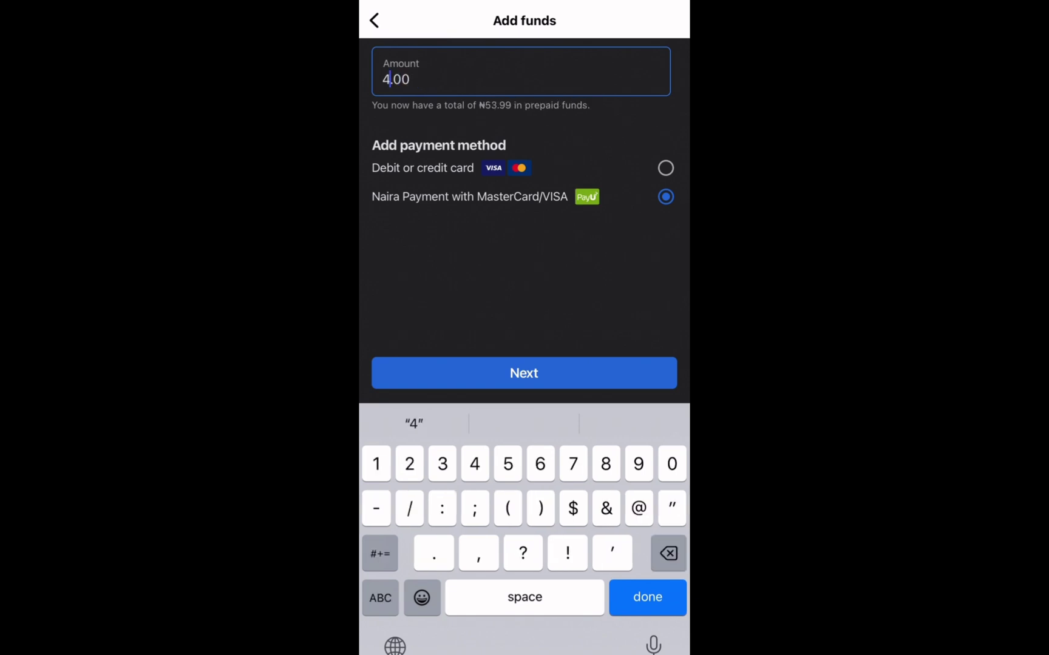
{"action": "type", "text": "000"}
{"action": "key", "text": "Return"}
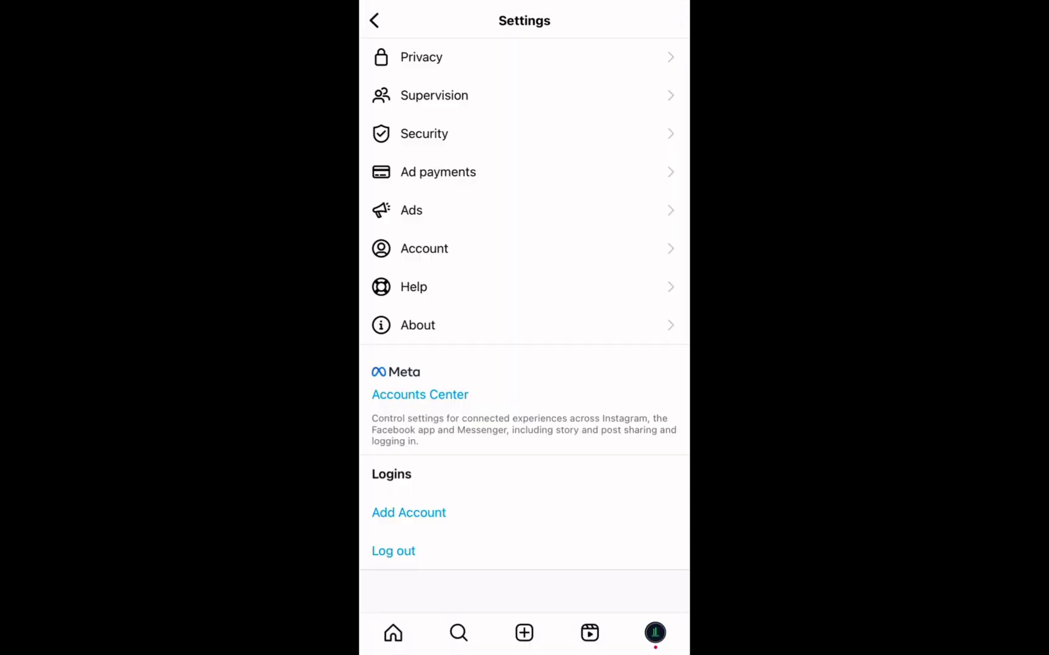
- Review the linked profiles in Accounts Center, then return from Settings to the profile page
{"action": "scroll", "coordinate": [524, 304], "scroll_direction": "up", "scroll_amount": 2}
{"action": "scroll", "coordinate": [525, 303], "scroll_direction": "down", "scroll_amount": 2}
{"action": "left_click", "coordinate": [665, 393]}
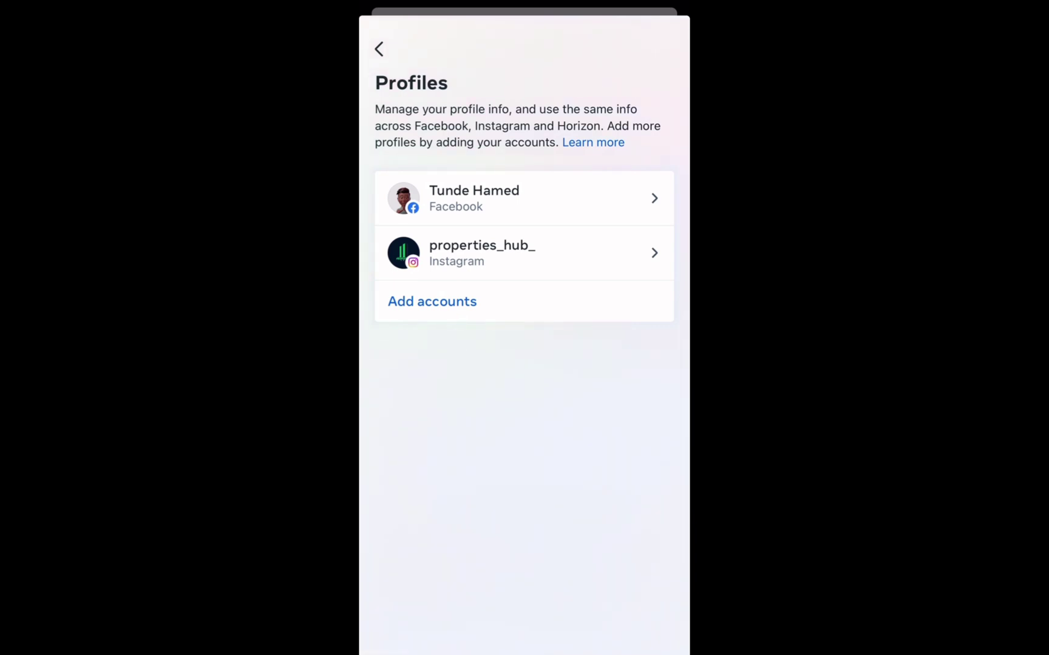
{"action": "left_click", "coordinate": [379, 49]}
{"action": "left_click", "coordinate": [379, 47]}
{"action": "scroll", "coordinate": [525, 304], "scroll_direction": "up", "scroll_amount": 5}
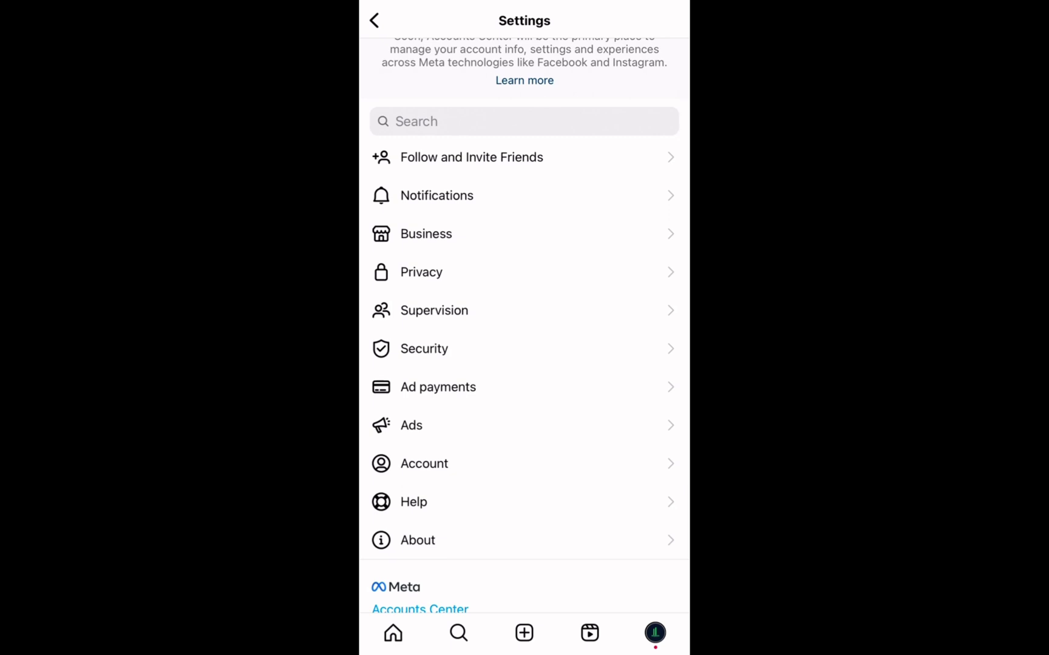
{"action": "scroll", "coordinate": [524, 326], "scroll_direction": "up", "scroll_amount": 2}
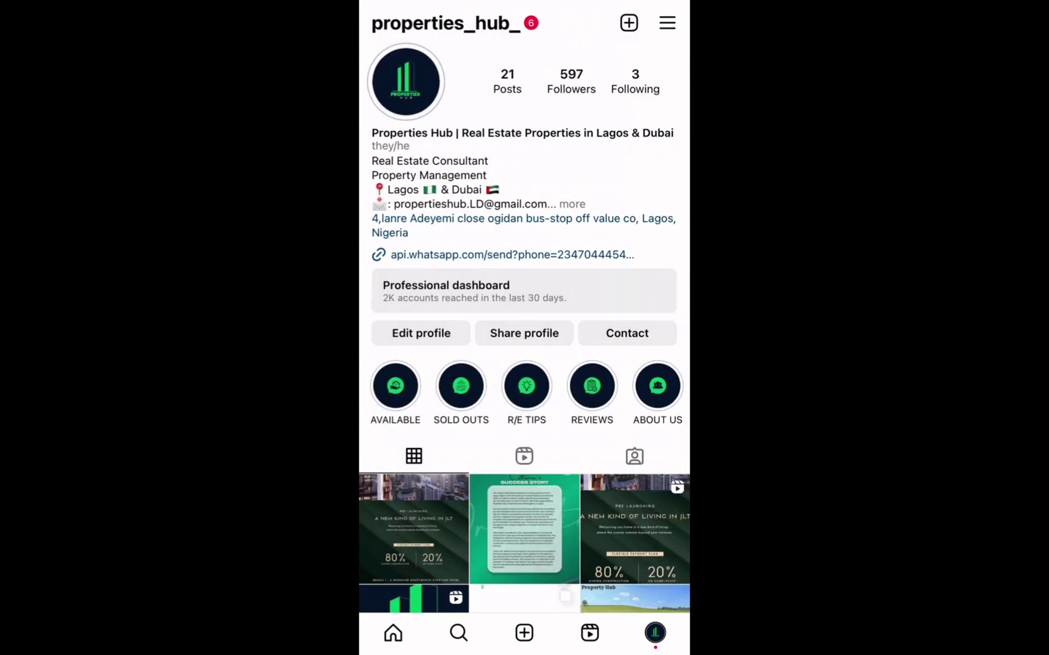